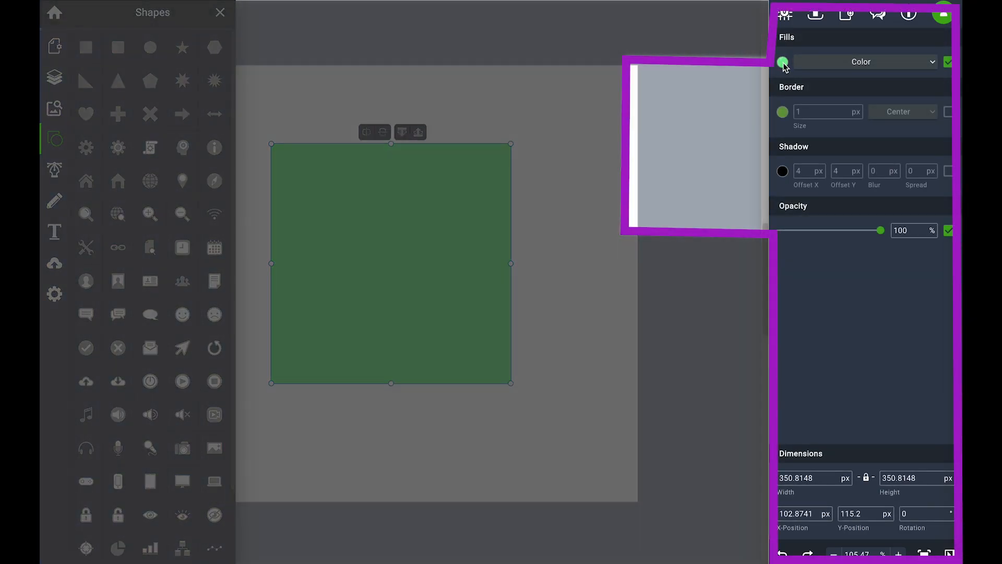
{"action": "left_click", "coordinate": [783, 63]}
{"action": "left_click", "coordinate": [751, 137]}
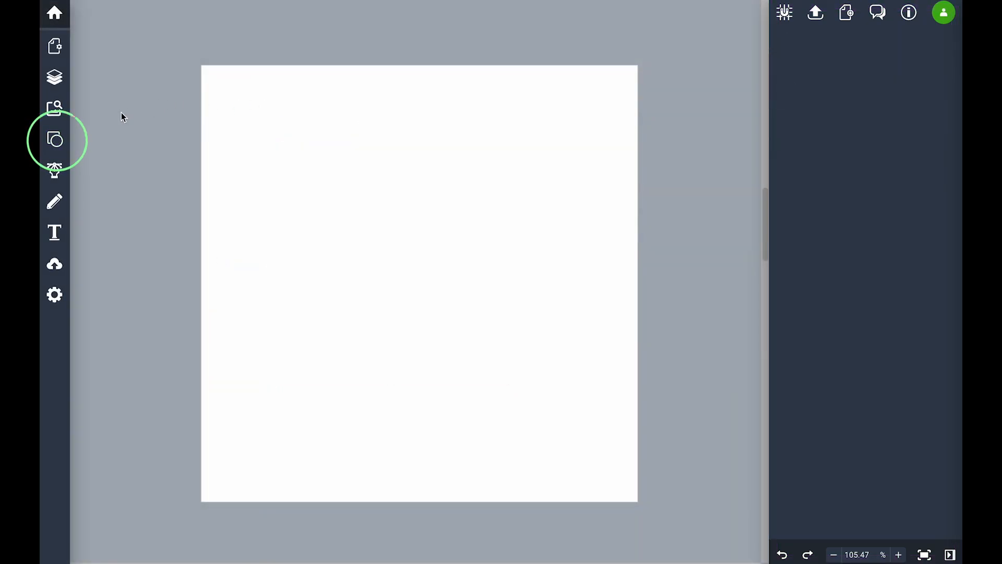
Draw a square about 351 px wide near the middle of the blank page.
{"action": "left_click", "coordinate": [62, 141]}
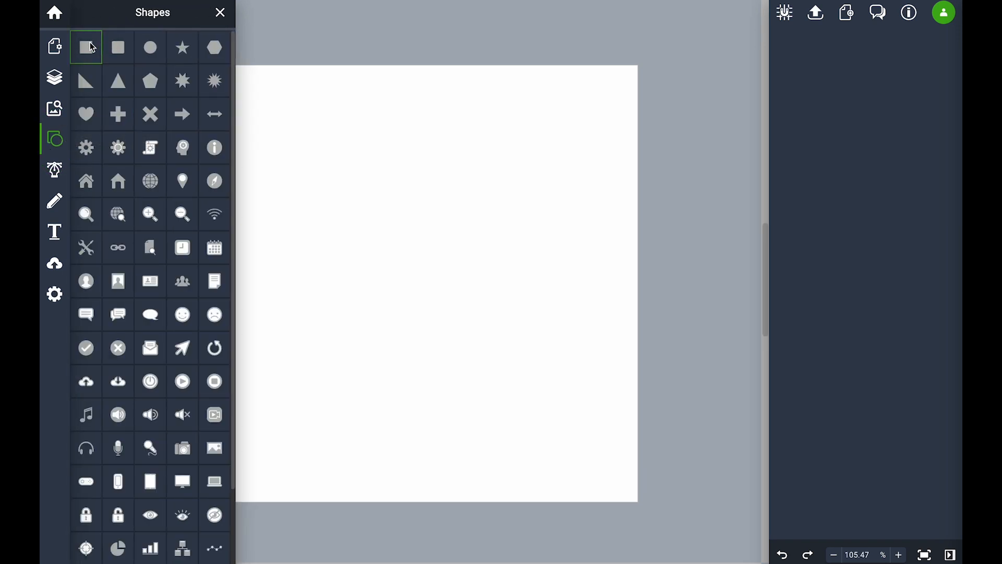
{"action": "left_click", "coordinate": [89, 48]}
{"action": "mouse_move", "coordinate": [272, 144]}
{"action": "left_mouse_down"}
{"action": "mouse_move", "coordinate": [387, 273]}
{"action": "mouse_move", "coordinate": [511, 374]}
{"action": "left_mouse_up"}
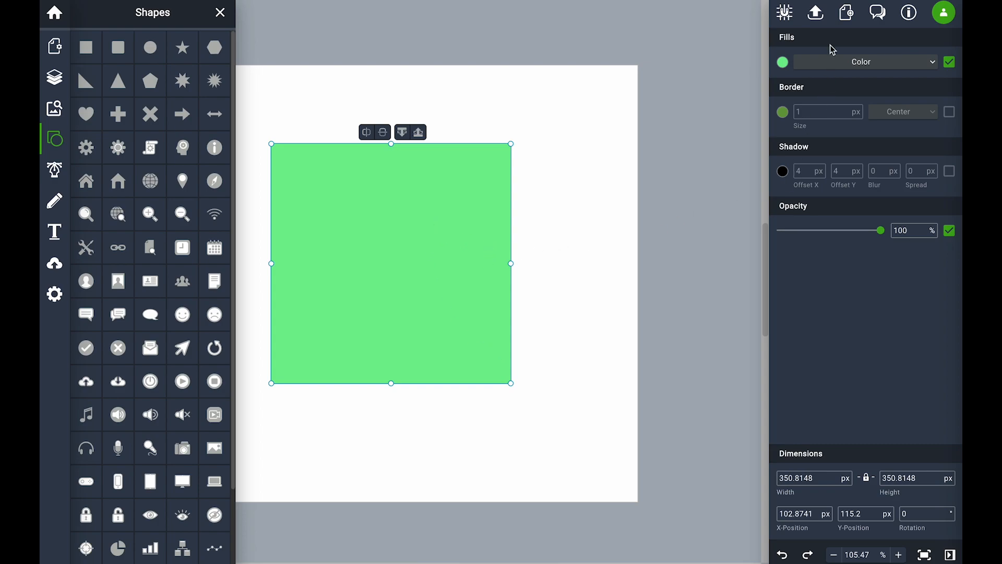
Change the square's fill colour to pink #FF59C8 at 100% opacity and deselect it.
{"action": "left_click", "coordinate": [783, 63]}
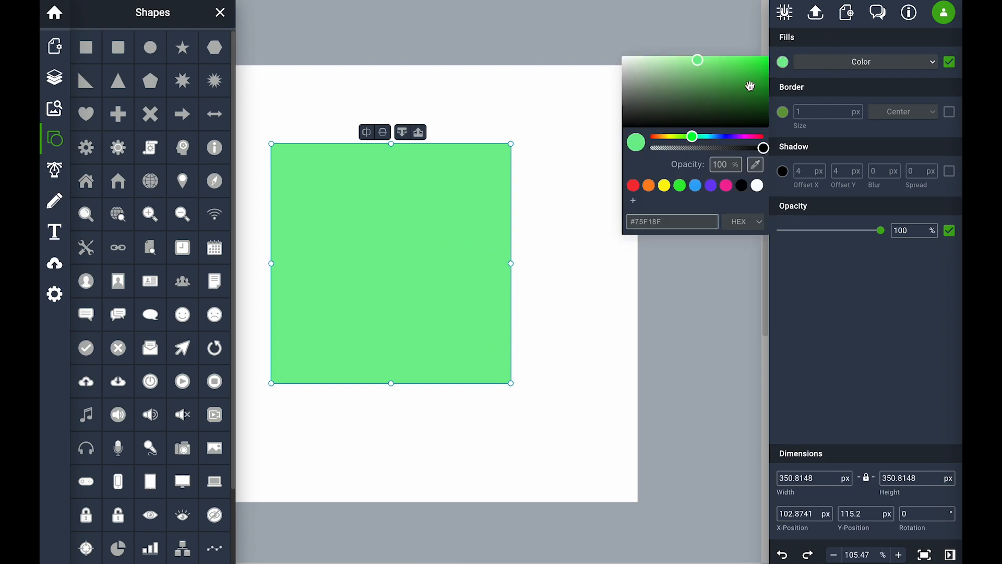
{"action": "left_click", "coordinate": [750, 137]}
{"action": "left_click_drag", "start_coordinate": [742, 109], "coordinate": [718, 56]}
{"action": "left_click", "coordinate": [808, 81]}
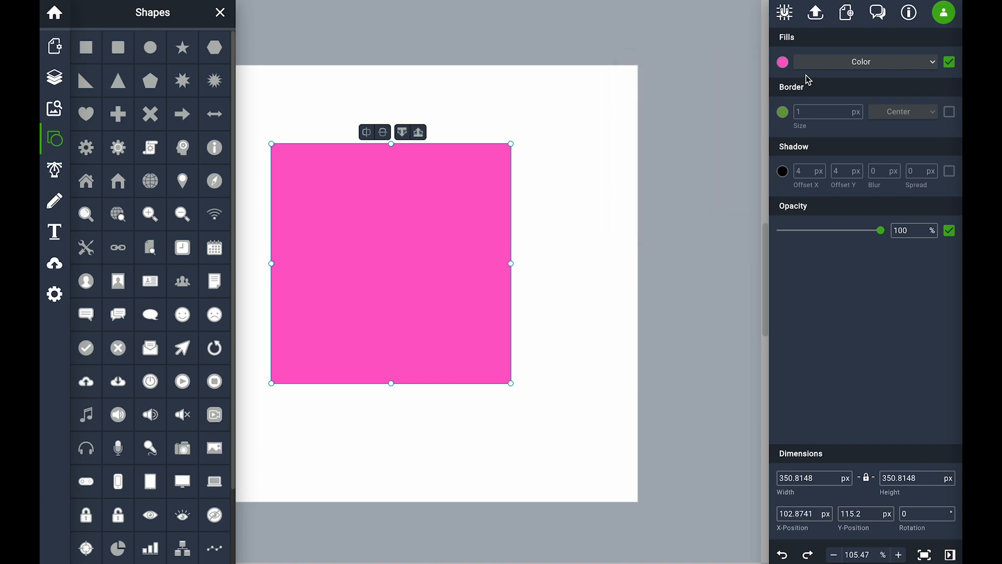
{"action": "mouse_move", "coordinate": [881, 230]}
{"action": "left_mouse_down"}
{"action": "mouse_move", "coordinate": [859, 233]}
{"action": "mouse_move", "coordinate": [882, 230]}
{"action": "left_mouse_up"}
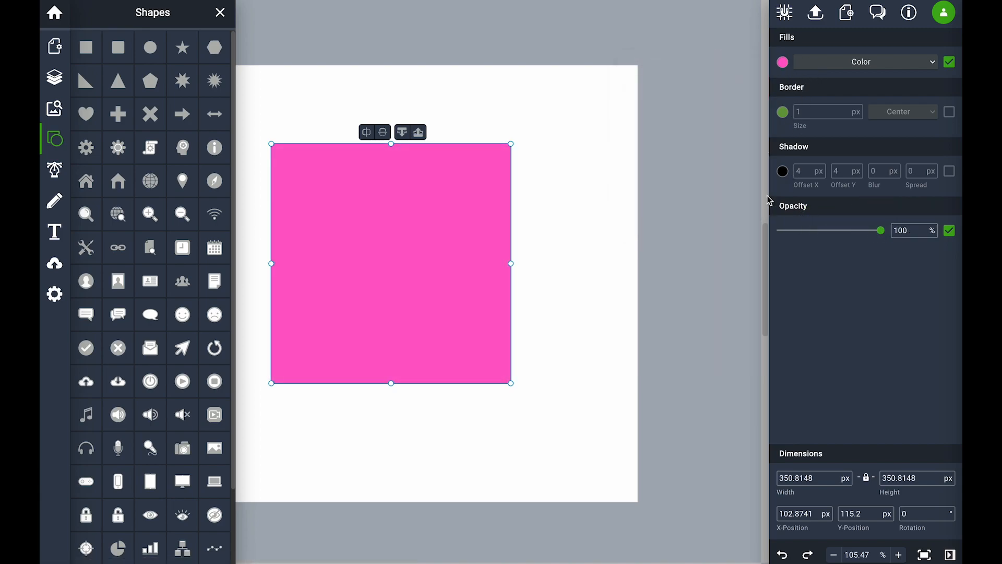
{"action": "left_click", "coordinate": [589, 151]}
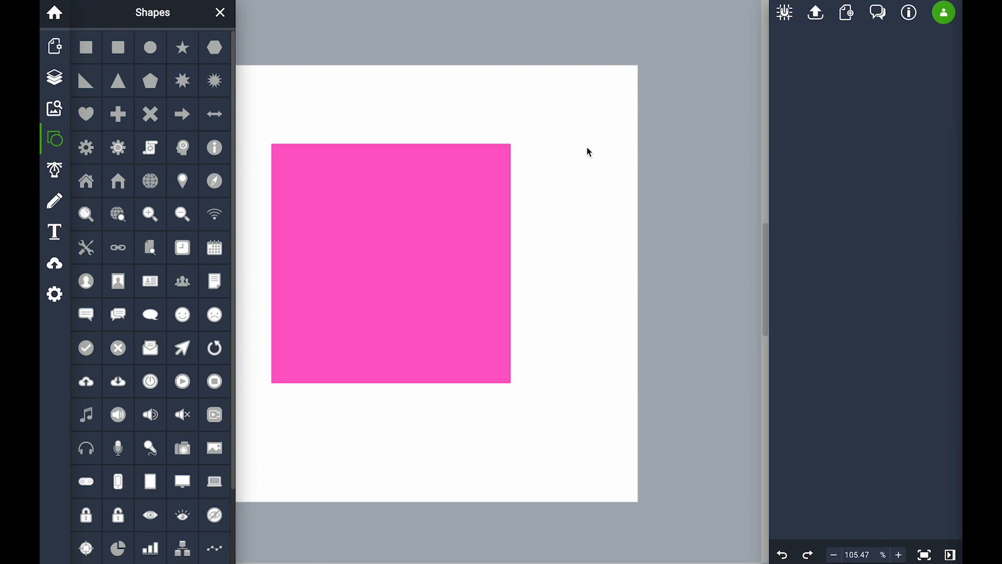
Move the pink square down and to the left, and draw a circle about 263 px wide overlapping its upper-right corner.
{"action": "left_click_drag", "start_coordinate": [487, 192], "coordinate": [449, 252]}
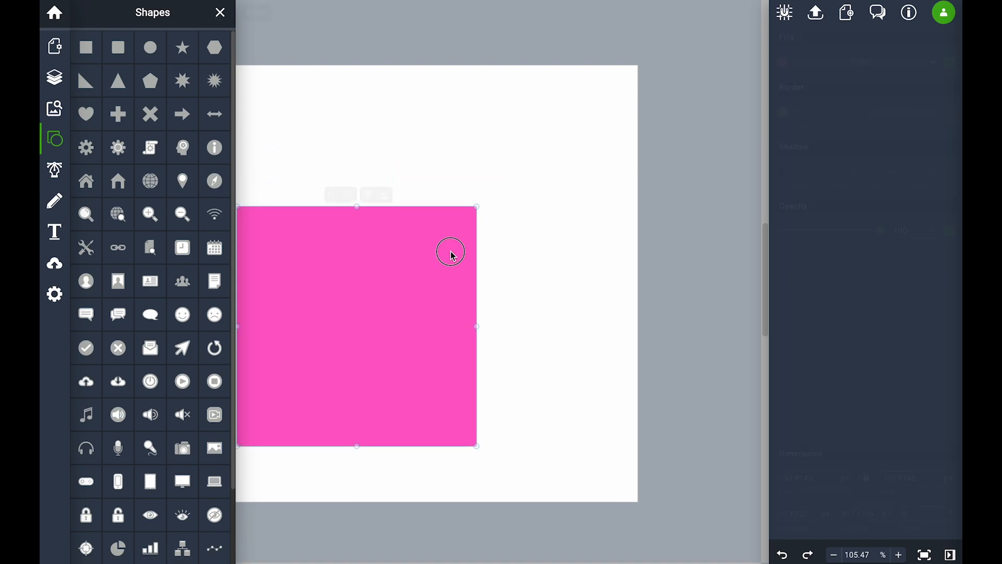
{"action": "left_click", "coordinate": [56, 140]}
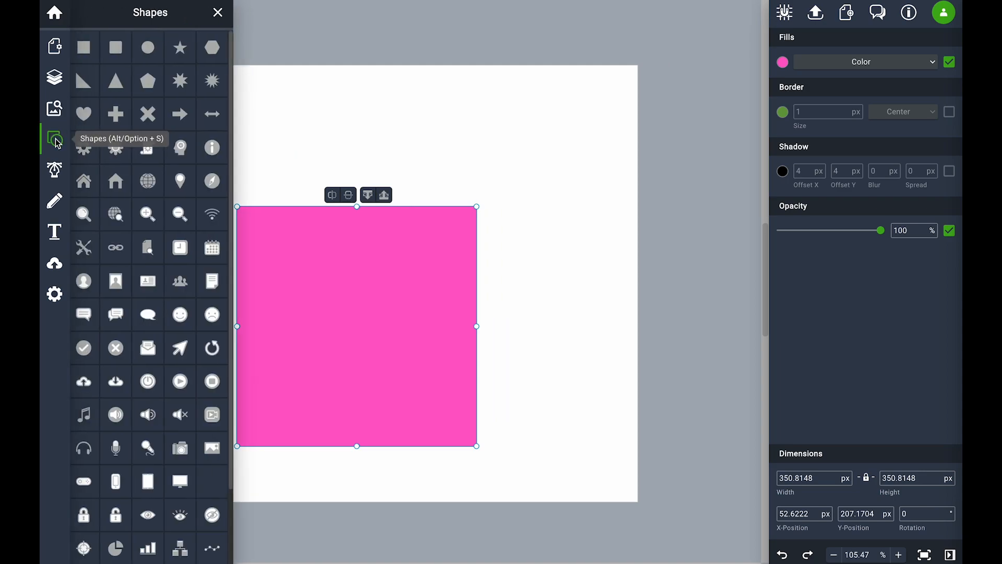
{"action": "left_click", "coordinate": [159, 60]}
{"action": "left_click_drag", "start_coordinate": [421, 99], "coordinate": [601, 279]}
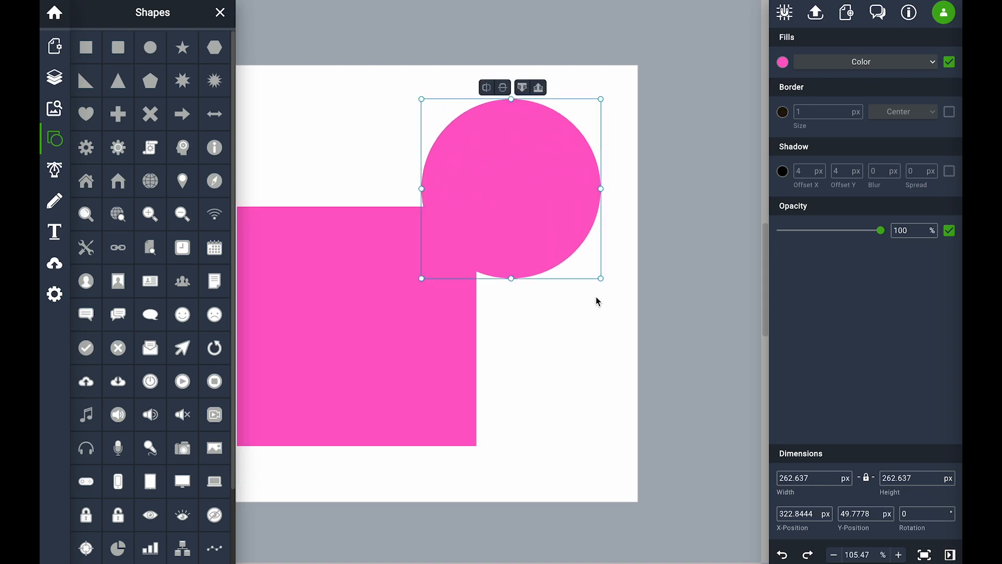
Fill the circle with yellow and move the pink square up and right to about X 147, Y 137 px.
{"action": "left_click", "coordinate": [786, 63]}
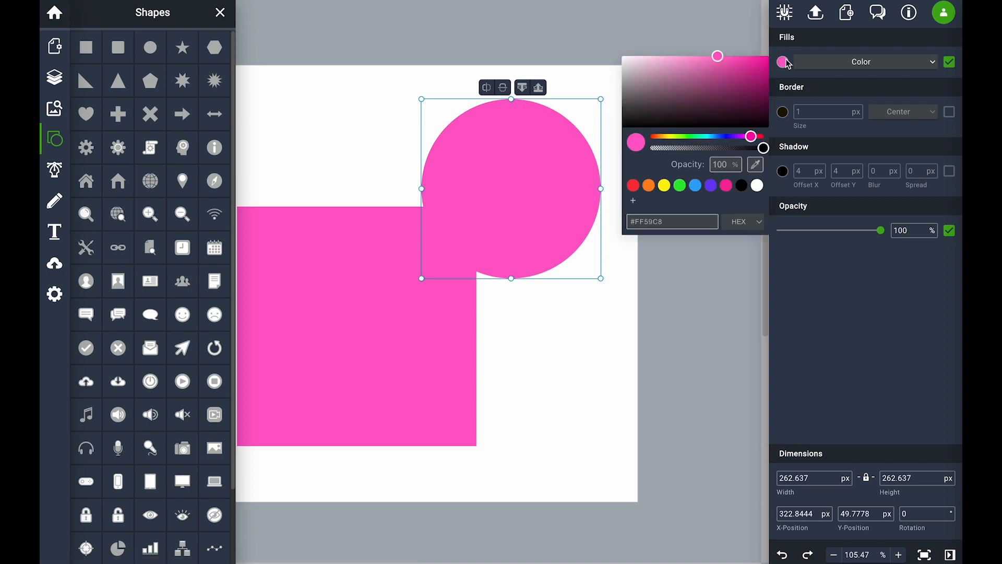
{"action": "left_click", "coordinate": [664, 186]}
{"action": "left_click", "coordinate": [613, 301]}
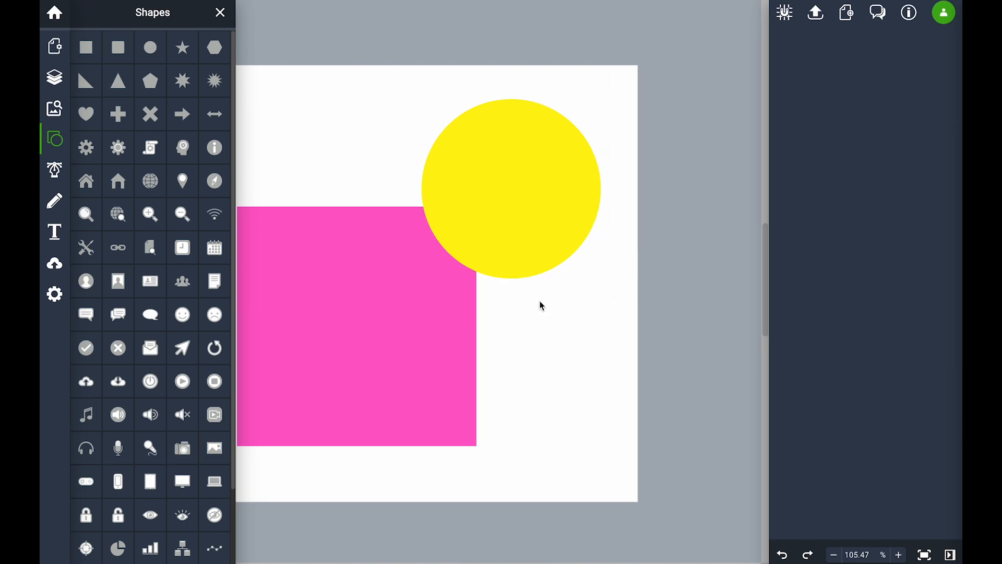
{"action": "left_click", "coordinate": [220, 13]}
{"action": "left_click_drag", "start_coordinate": [376, 285], "coordinate": [440, 237]}
Try uniting the yellow circle and the pink square into one shape and shifting the result slightly.
{"action": "left_click", "coordinate": [530, 130]}
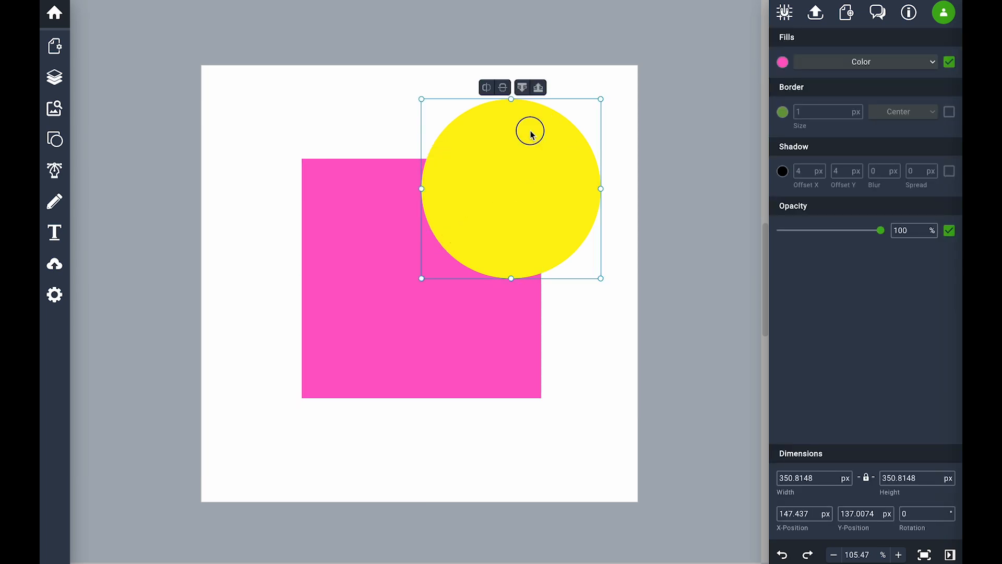
{"action": "left_click", "coordinate": [375, 202], "text": "shift"}
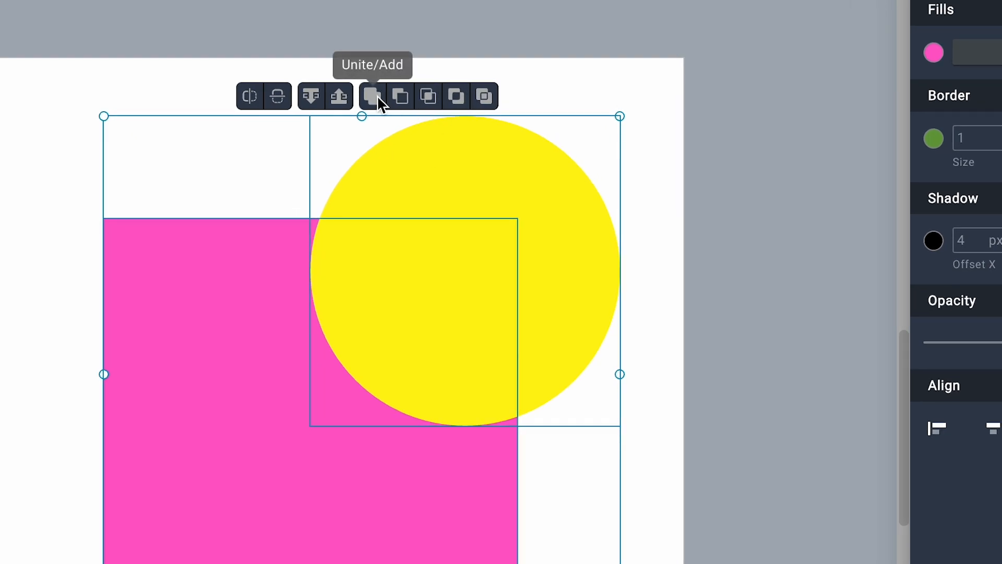
{"action": "left_click", "coordinate": [377, 95]}
{"action": "left_click", "coordinate": [653, 266]}
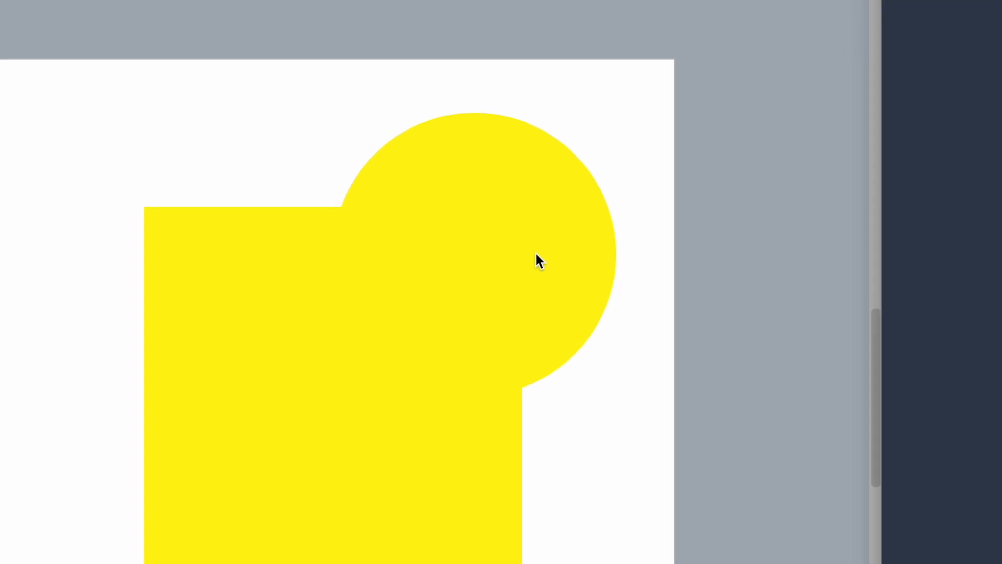
{"action": "left_click", "coordinate": [539, 264]}
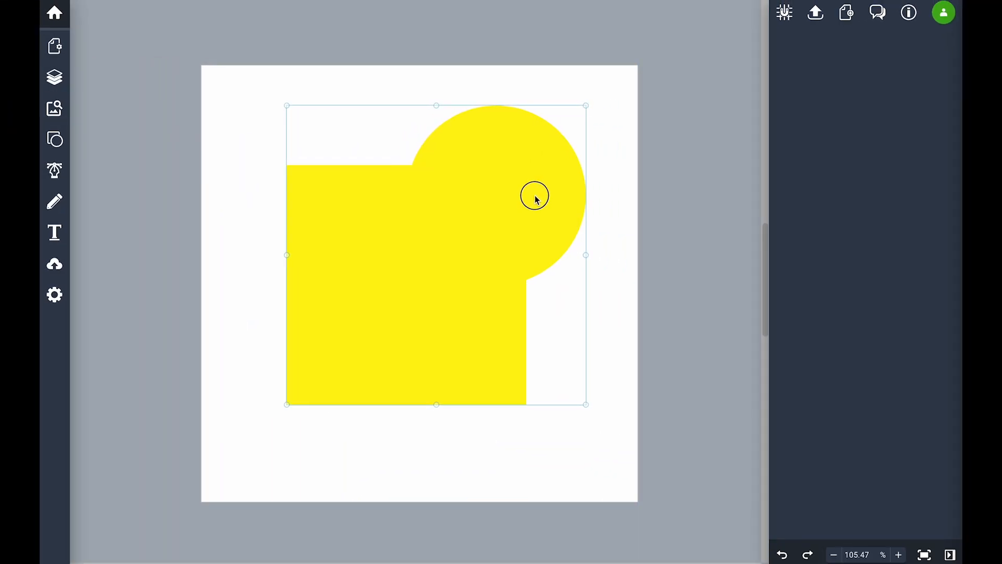
{"action": "left_click_drag", "start_coordinate": [536, 198], "coordinate": [534, 197]}
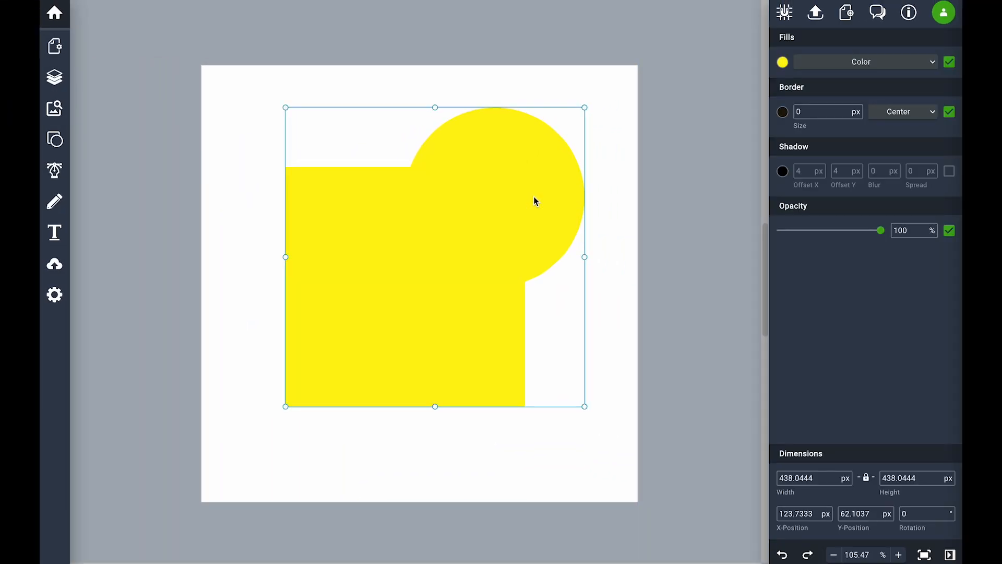
{"action": "key", "text": "ctrl+z"}
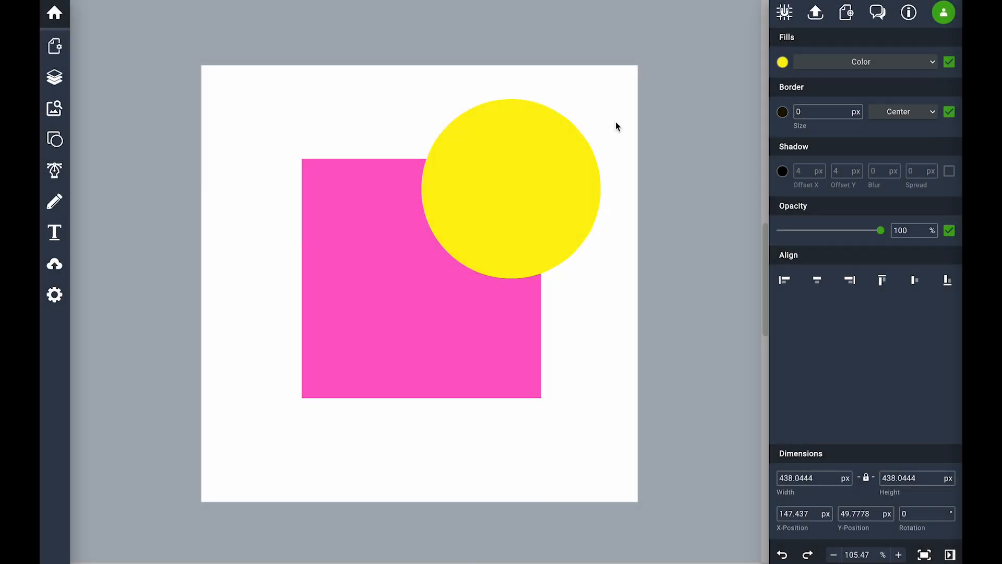
Pull the divided pieces of the circle, the overlap and the square apart.
{"action": "left_click_drag", "start_coordinate": [555, 161], "coordinate": [598, 134]}
{"action": "left_click_drag", "start_coordinate": [497, 201], "coordinate": [359, 124]}
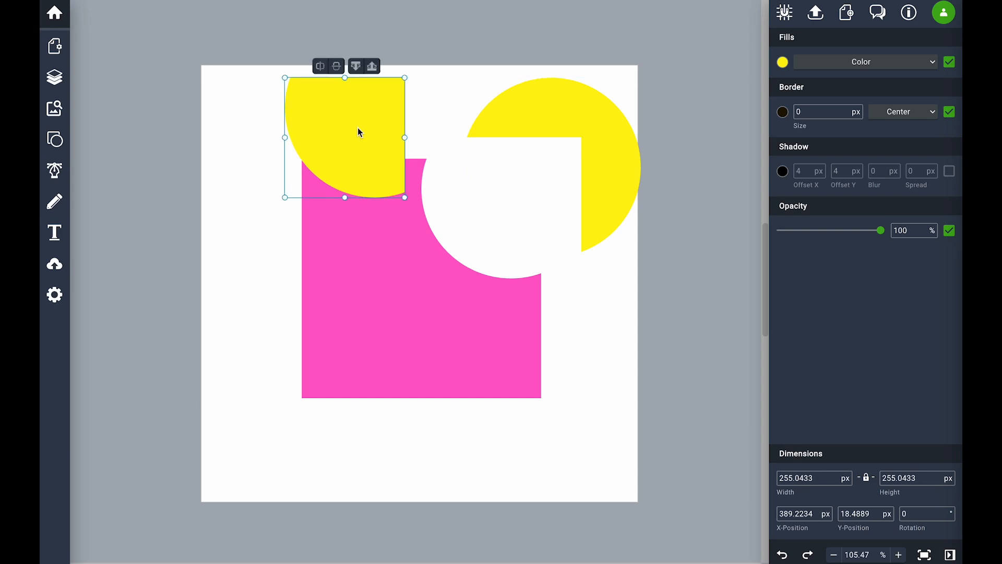
{"action": "left_click_drag", "start_coordinate": [378, 289], "coordinate": [360, 311]}
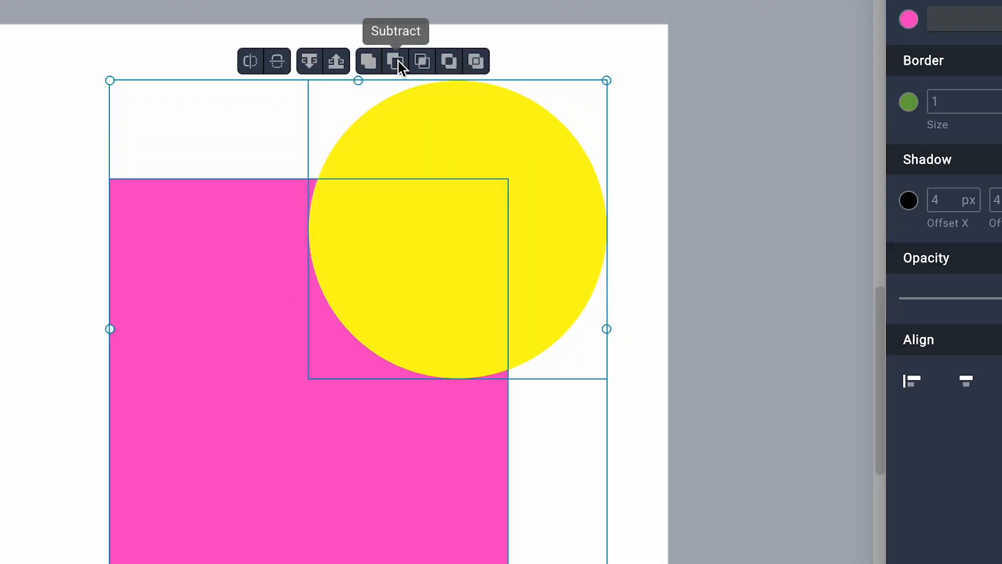
Try subtracting the yellow circle from the pink square and moving the resulting shape.
{"action": "left_click", "coordinate": [399, 63]}
{"action": "left_click", "coordinate": [647, 272]}
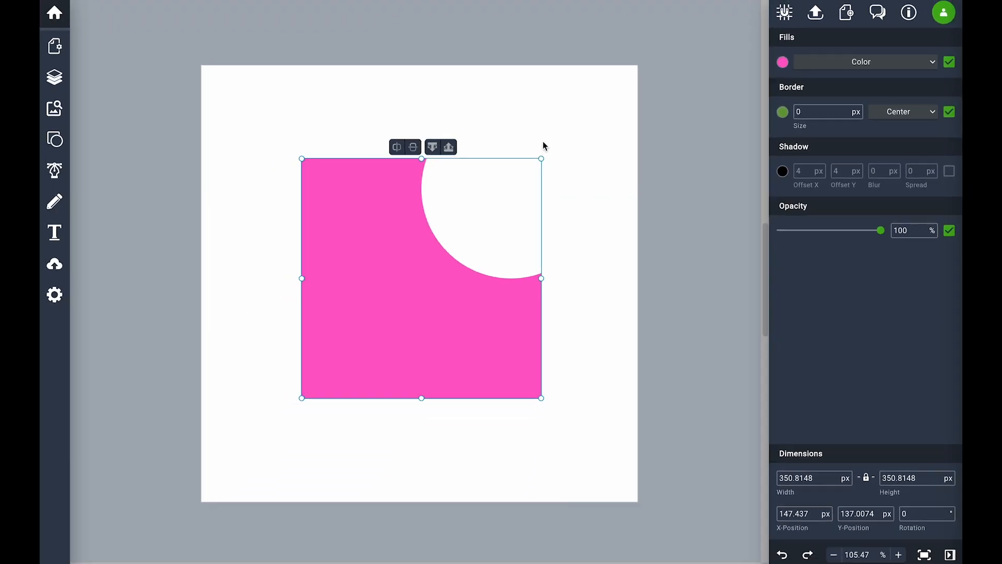
{"action": "left_click_drag", "start_coordinate": [518, 343], "coordinate": [477, 351]}
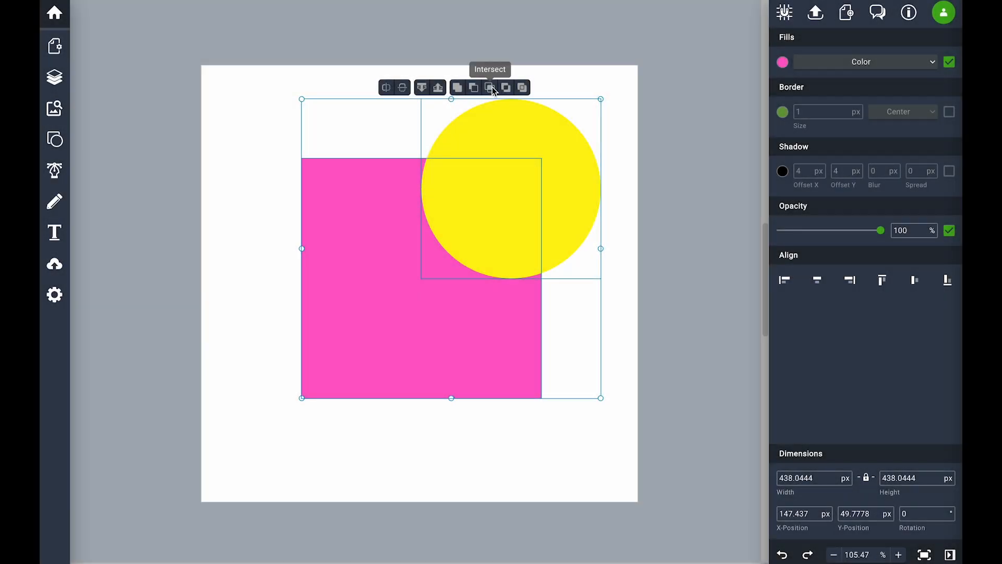
Try the Intersect and Exclude operations on the overlapping circle and square.
{"action": "left_click", "coordinate": [492, 89]}
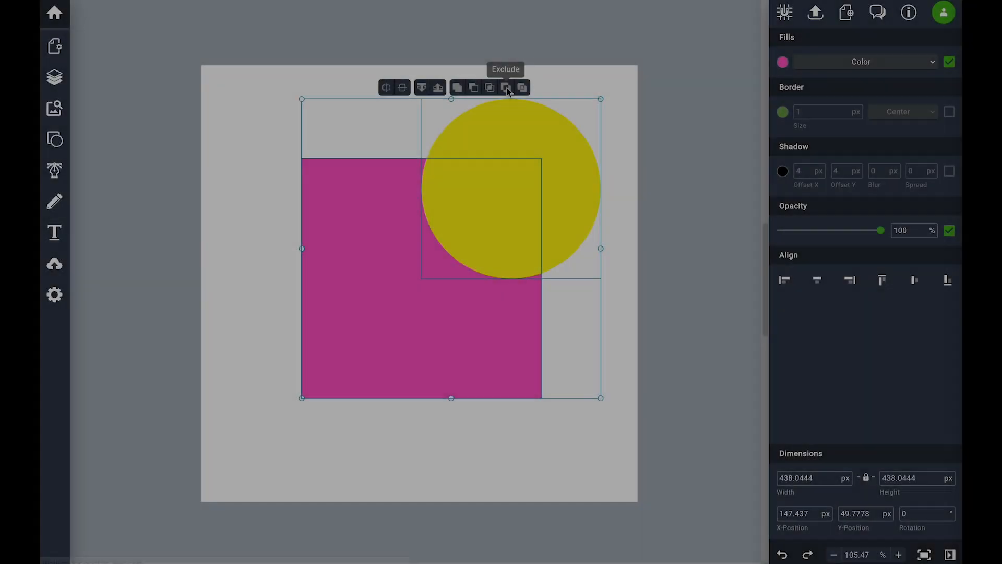
{"action": "left_click", "coordinate": [506, 89]}
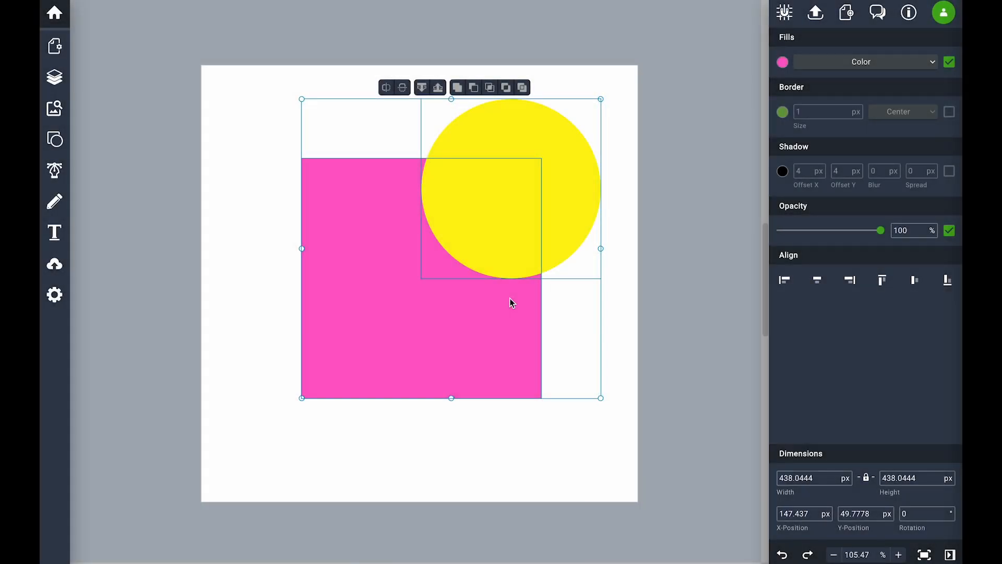
{"action": "left_click", "coordinate": [636, 247]}
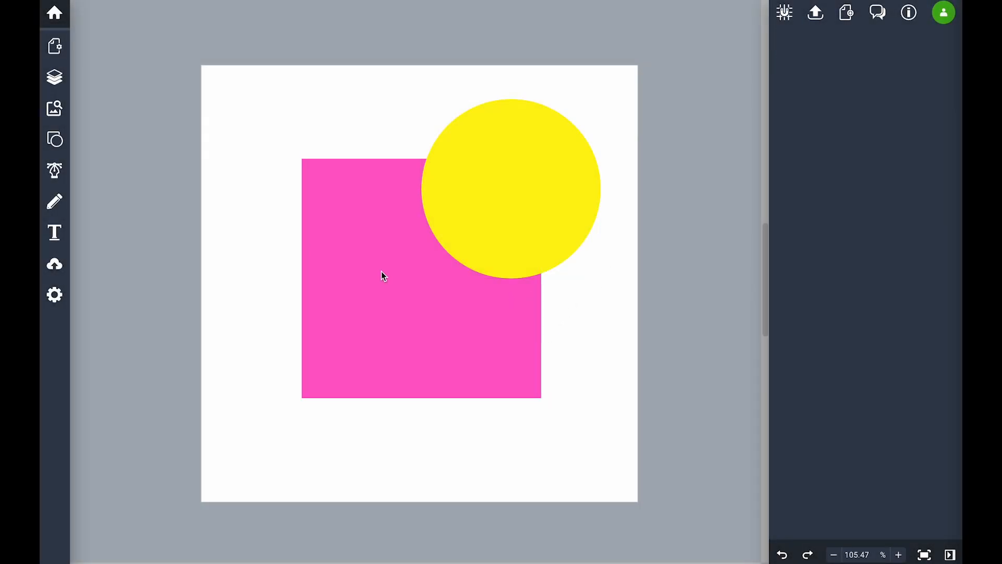
Select both shapes and align them left, center and right, followed by top, middle and bottom.
{"action": "left_click_drag", "start_coordinate": [243, 97], "coordinate": [589, 384]}
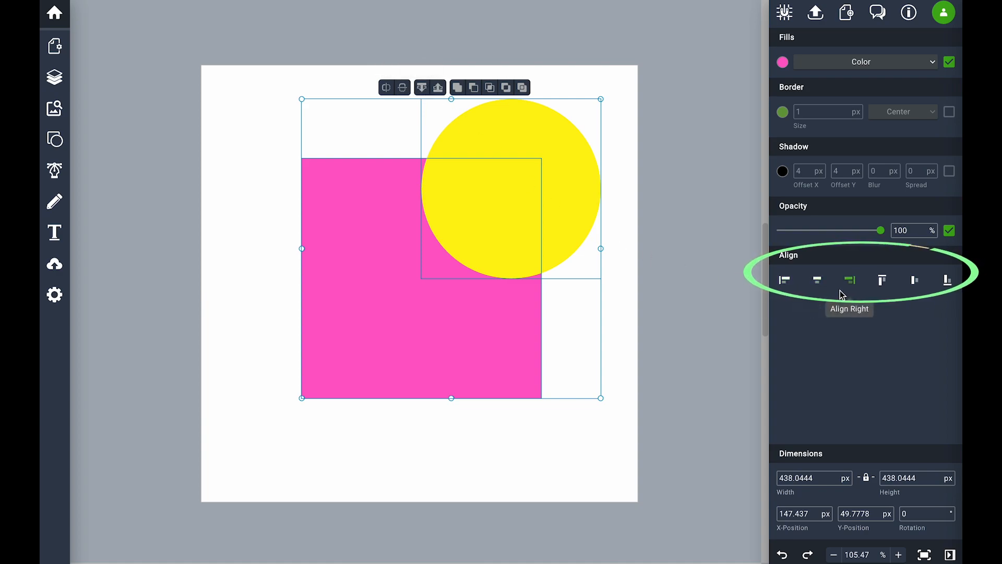
{"action": "left_click", "coordinate": [784, 282]}
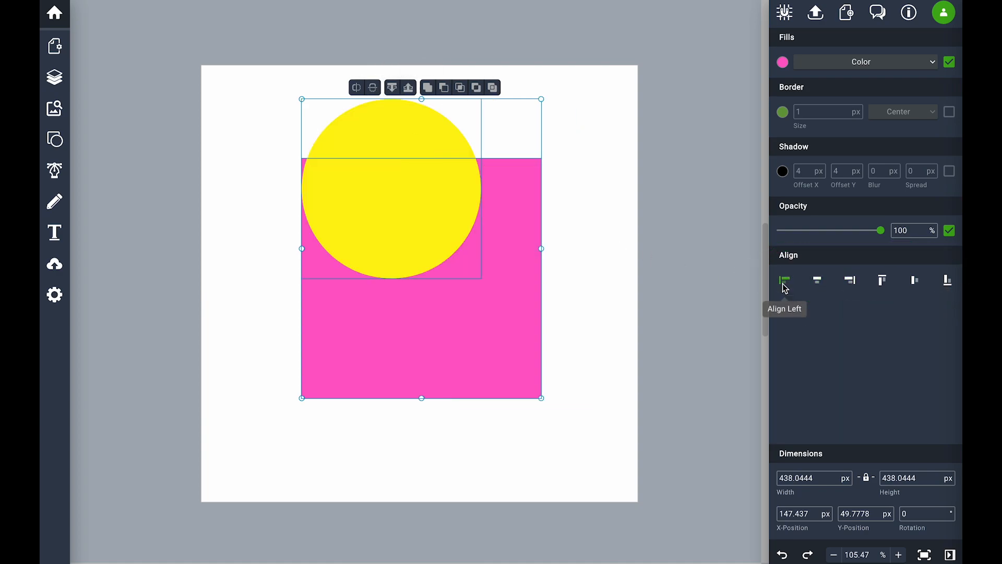
{"action": "left_click", "coordinate": [817, 282]}
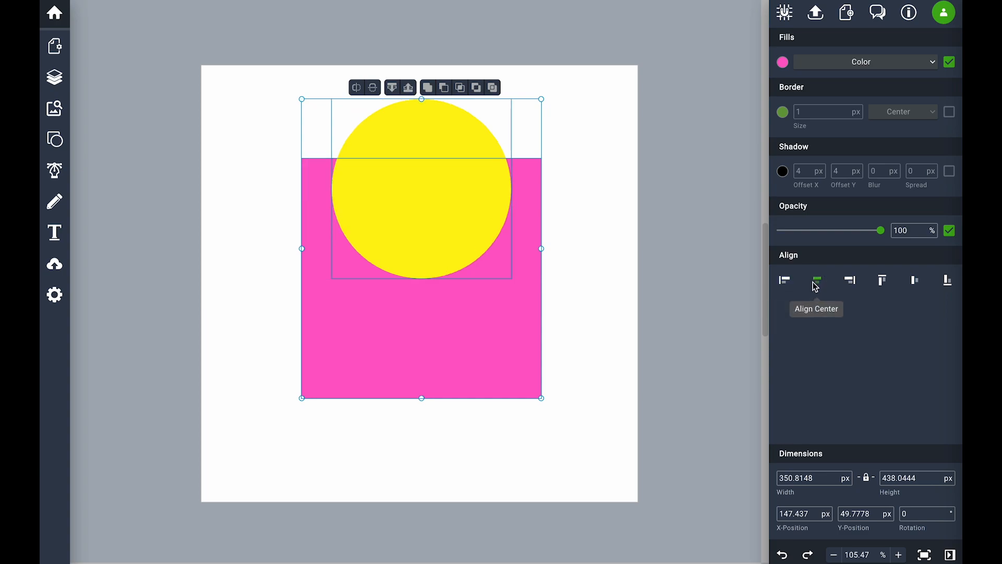
{"action": "left_click", "coordinate": [850, 282]}
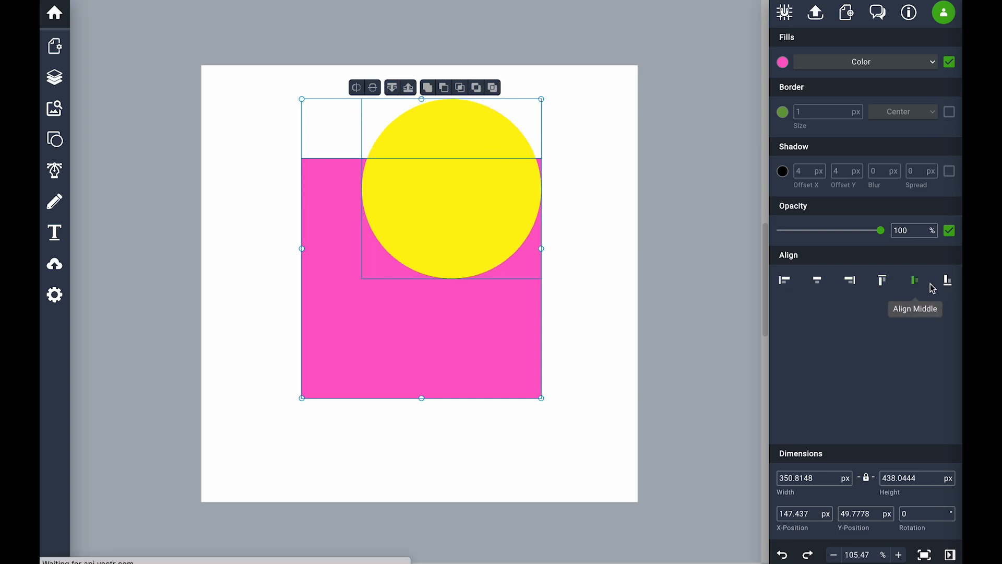
{"action": "left_click", "coordinate": [883, 282]}
{"action": "left_click", "coordinate": [918, 283]}
{"action": "left_click", "coordinate": [944, 283]}
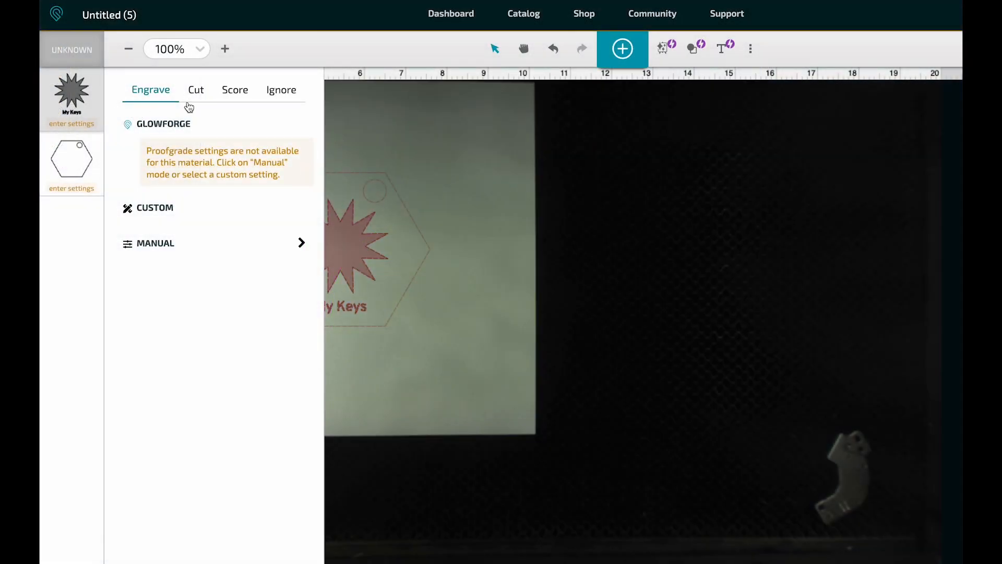
In Glowforge, try Cut, Score and Ignore for the My Keys artwork, return it to Engrave, and open the hexagon's settings.
{"action": "left_click", "coordinate": [197, 94]}
{"action": "left_click", "coordinate": [238, 91]}
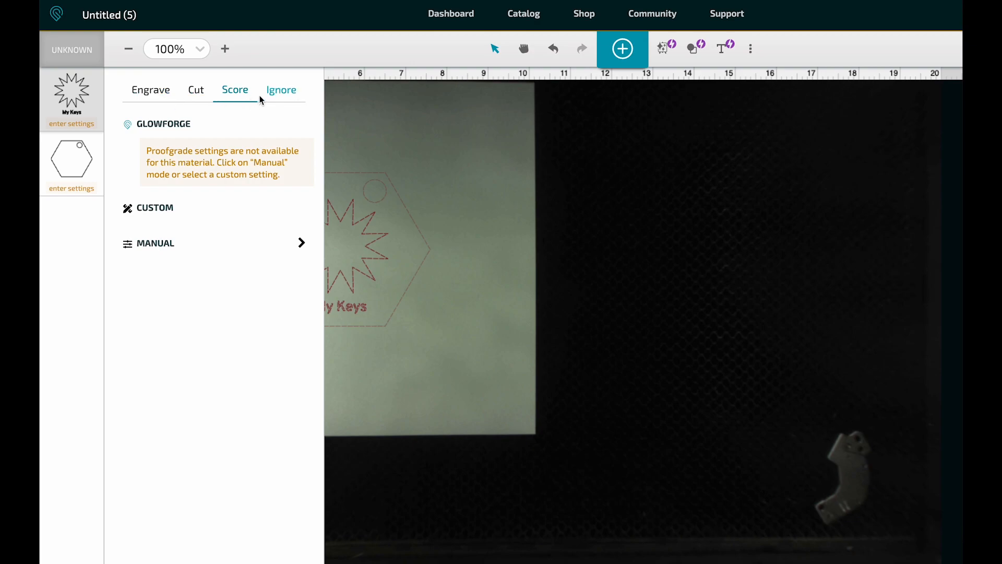
{"action": "left_click", "coordinate": [296, 92]}
{"action": "left_click", "coordinate": [155, 99]}
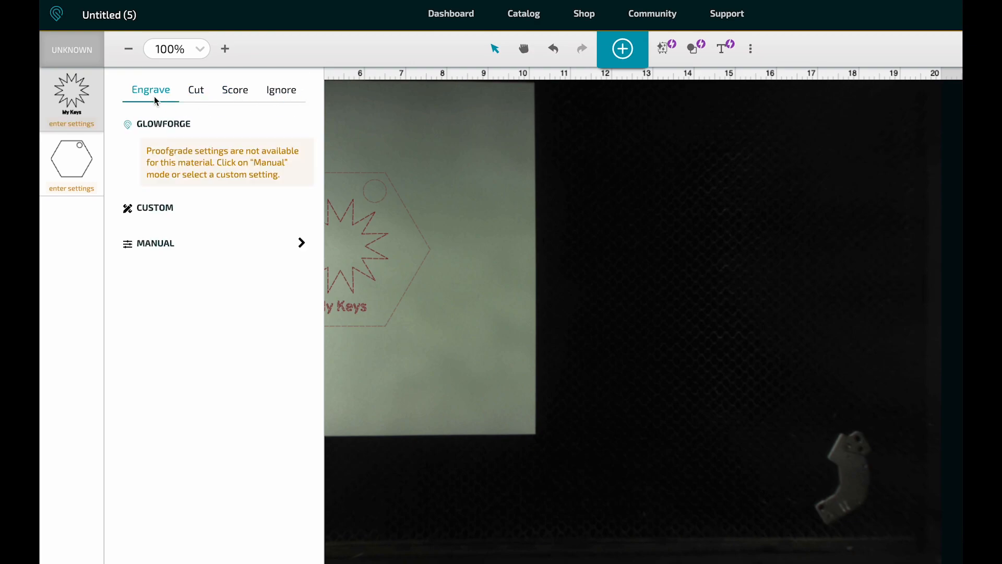
{"action": "left_click", "coordinate": [69, 160]}
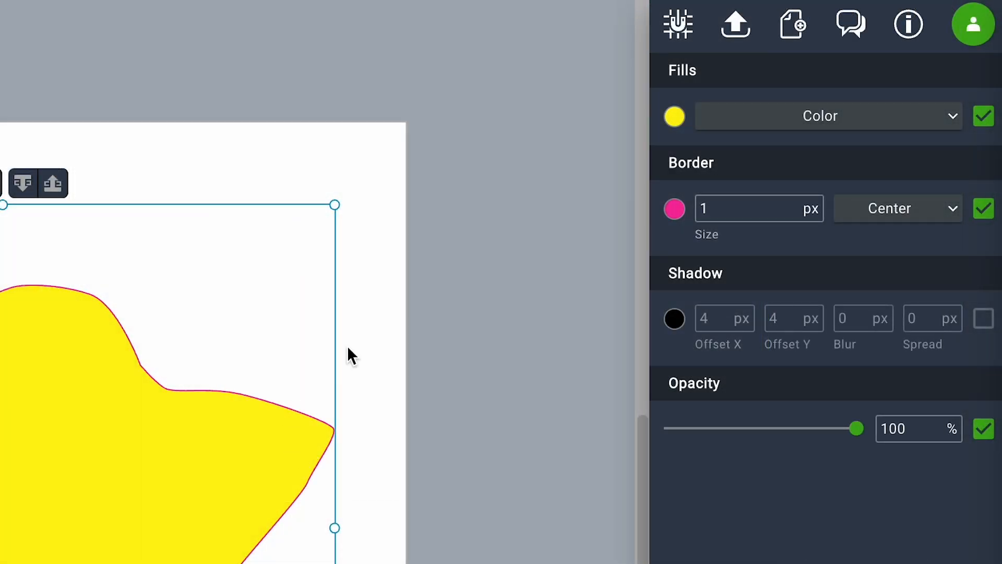
In Vectr, try green and purple fills on the pink-outlined shape and set the fill back to yellow.
{"action": "left_click", "coordinate": [675, 115]}
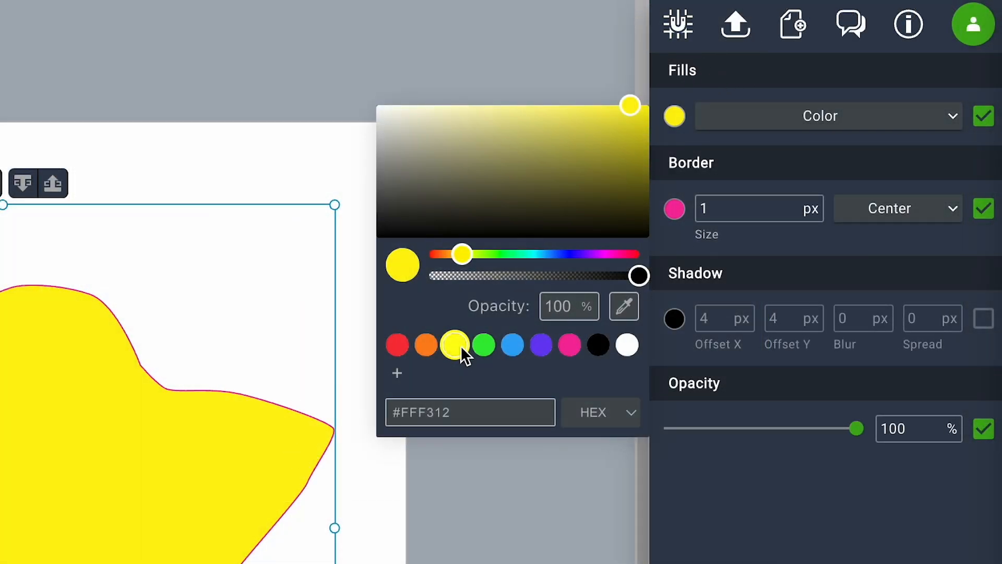
{"action": "left_click", "coordinate": [484, 345]}
{"action": "left_click", "coordinate": [542, 344]}
{"action": "left_click", "coordinate": [455, 344]}
{"action": "left_click", "coordinate": [675, 113]}
Turn off the fill of the pink-outlined shape.
{"action": "left_click", "coordinate": [984, 117]}
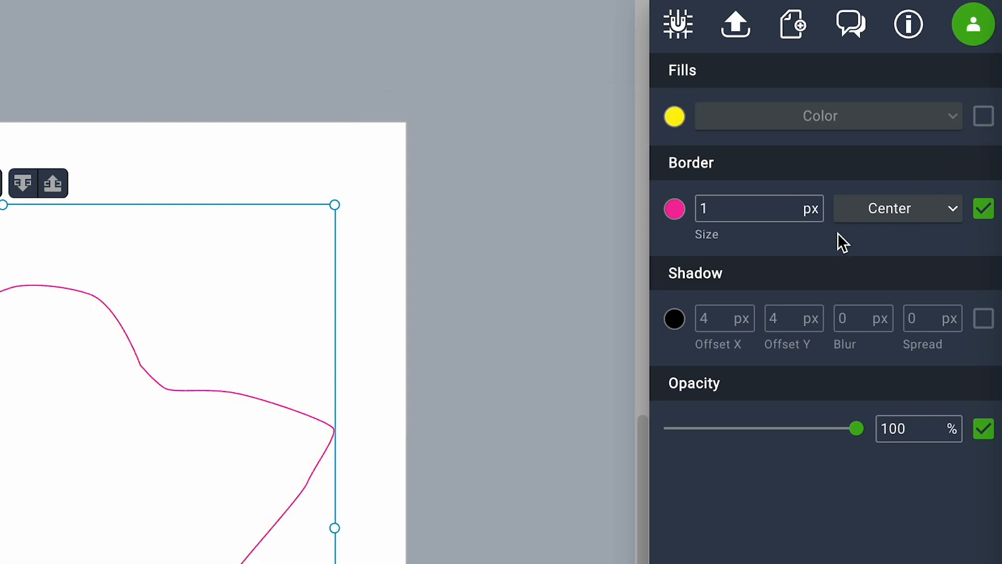
Try turquoise and other border colours on the outline of the unfilled shape.
{"action": "left_click", "coordinate": [675, 208]}
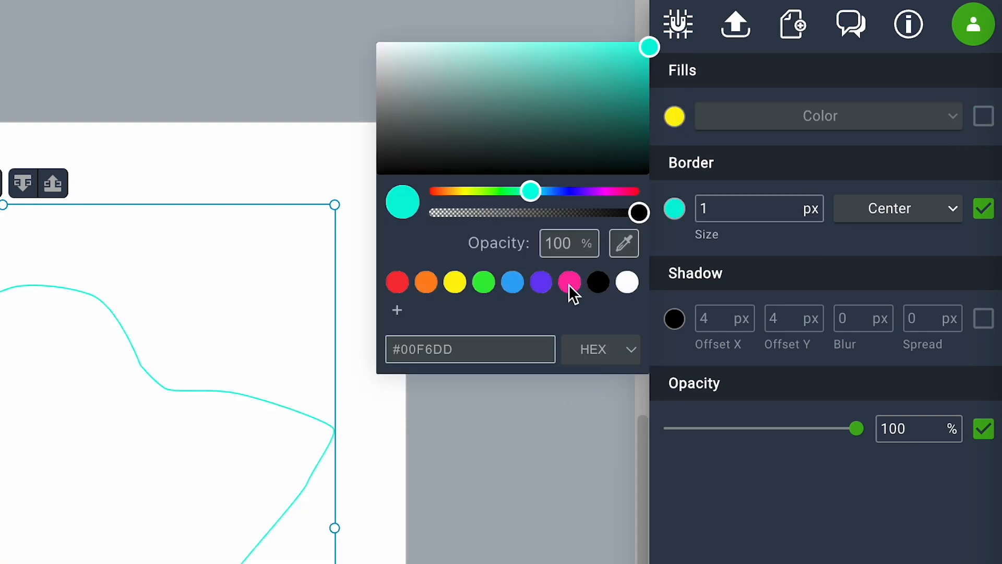
{"action": "left_click", "coordinate": [593, 283]}
{"action": "left_click_drag", "start_coordinate": [528, 191], "coordinate": [429, 191]}
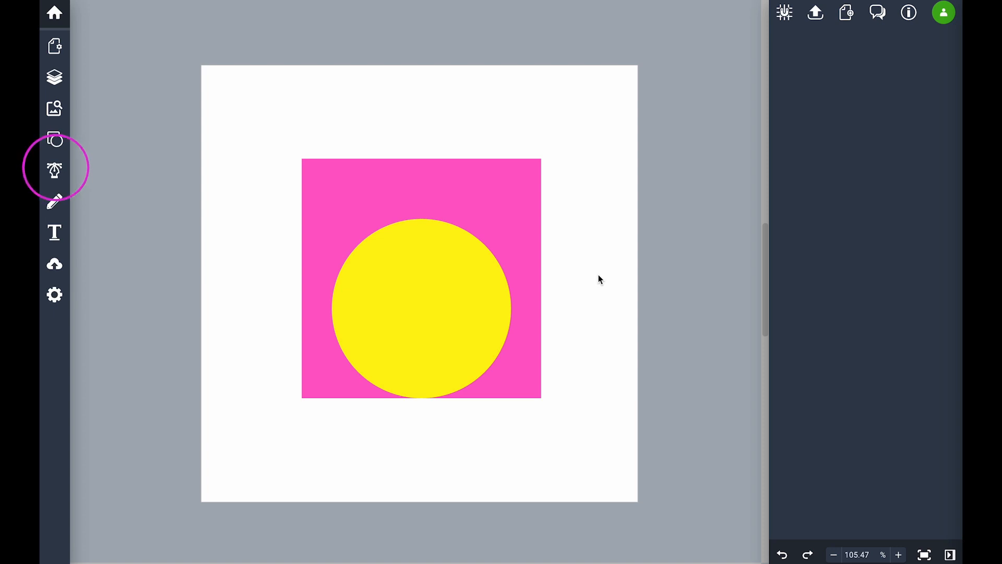
Delete the pink square and the yellow circle from the page.
{"action": "left_click", "coordinate": [519, 213]}
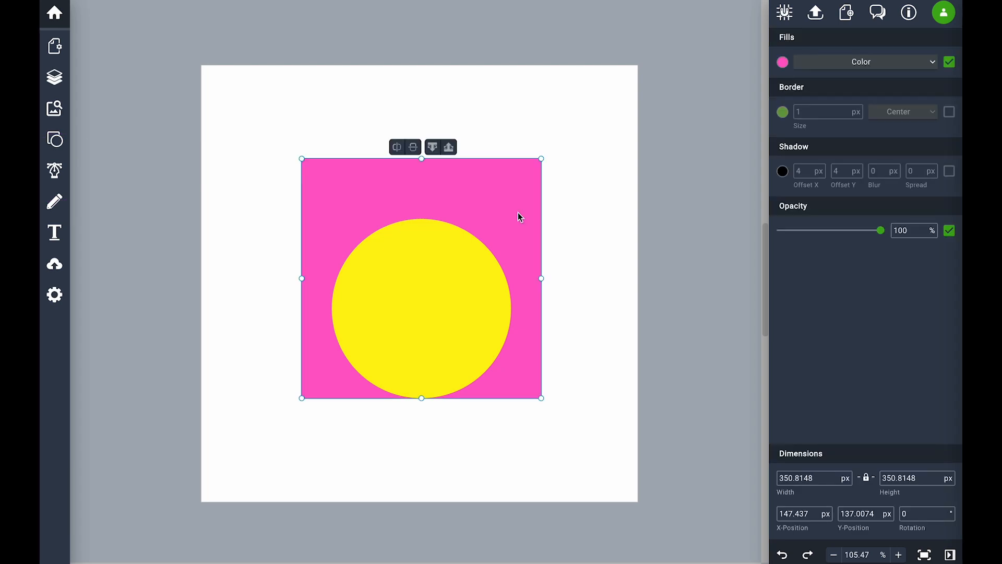
{"action": "key", "text": "Delete"}
{"action": "key", "text": "Delete"}
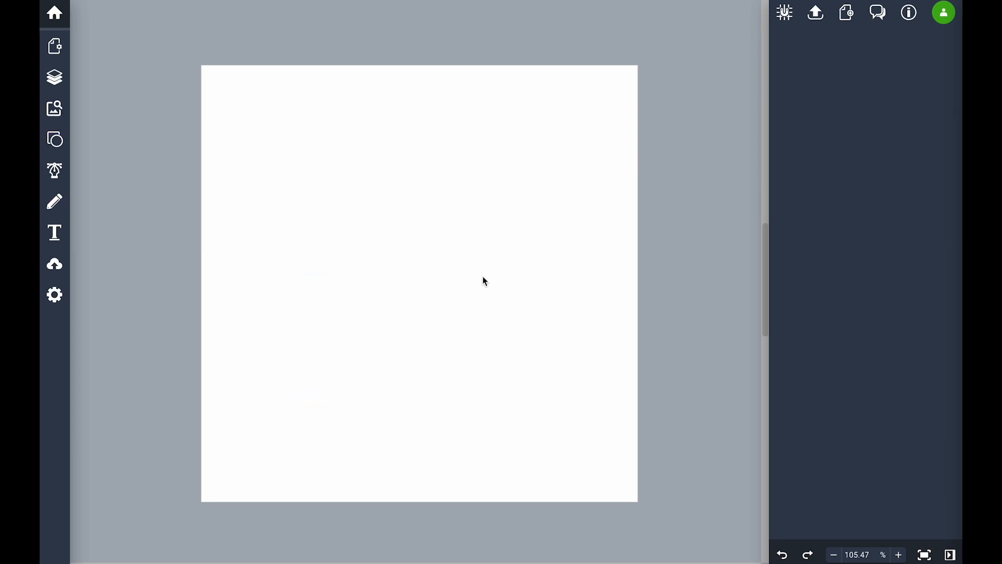
Upload the image Jigglypuff-10.jpg from the Downloads folder onto the empty page.
{"action": "left_click", "coordinate": [55, 265]}
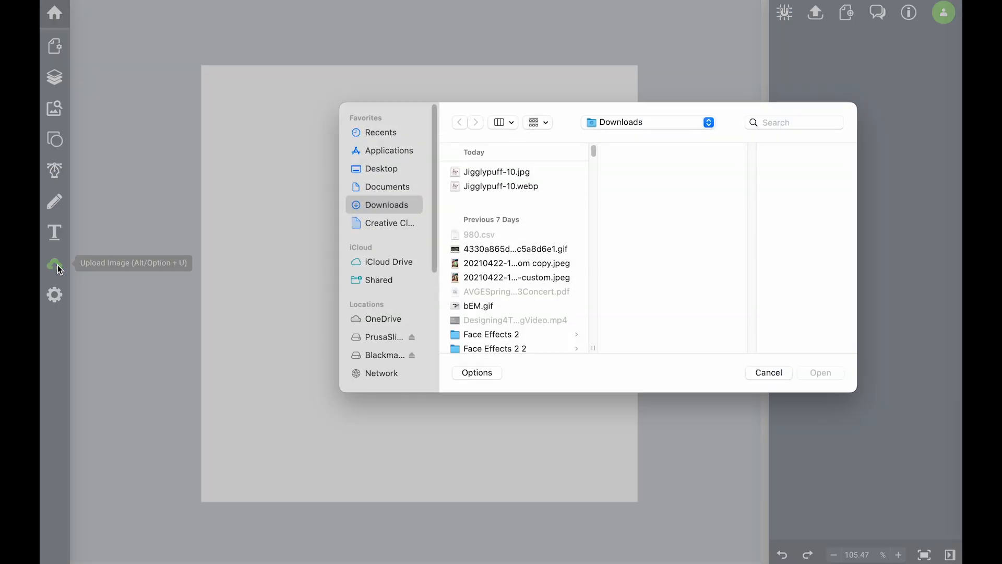
{"action": "left_click", "coordinate": [500, 173]}
{"action": "left_click", "coordinate": [829, 373]}
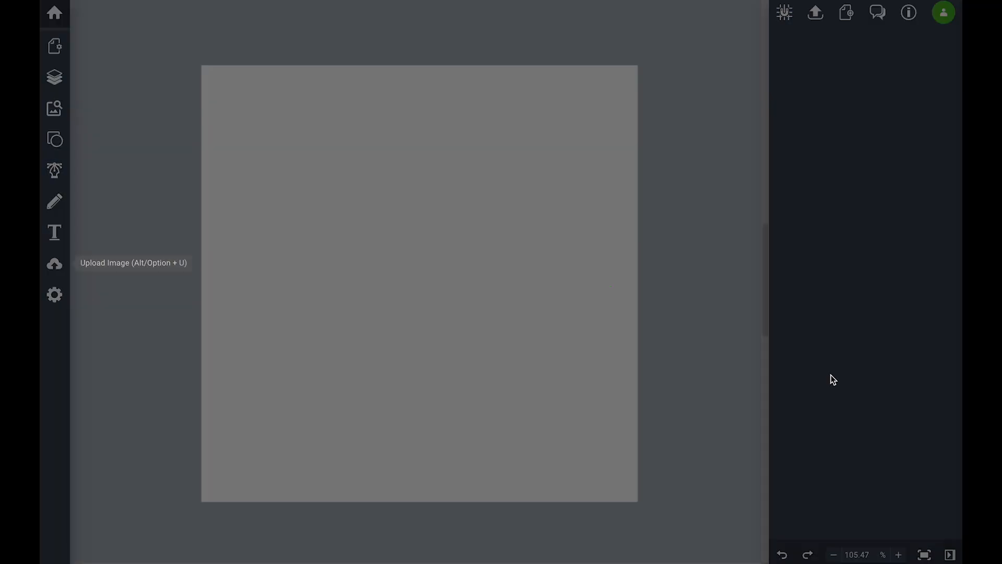
With the Pen tool, trace the character's outline from the left ear tip around the left arm and foot to the right foot.
{"action": "left_click", "coordinate": [60, 167]}
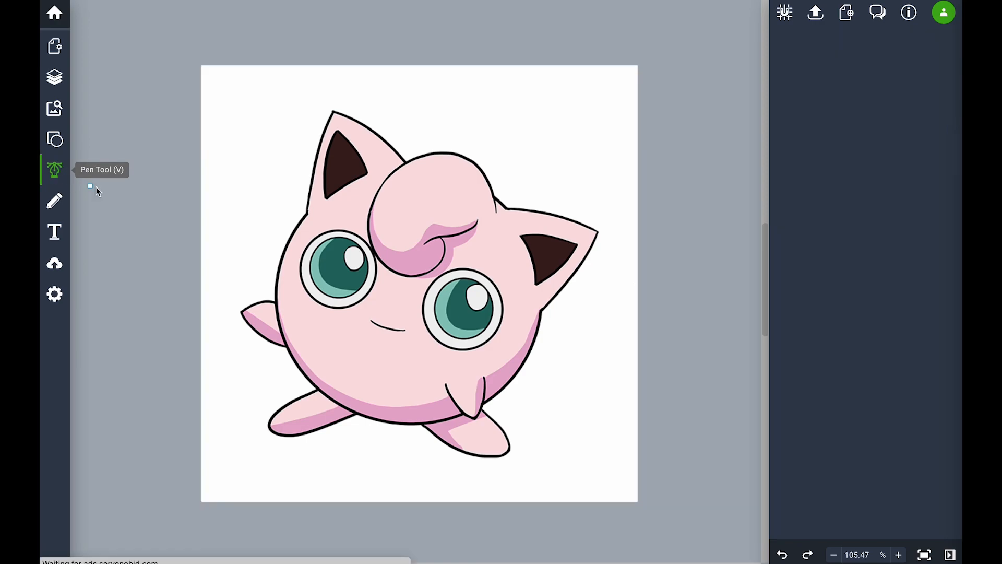
{"action": "left_click", "coordinate": [320, 111]}
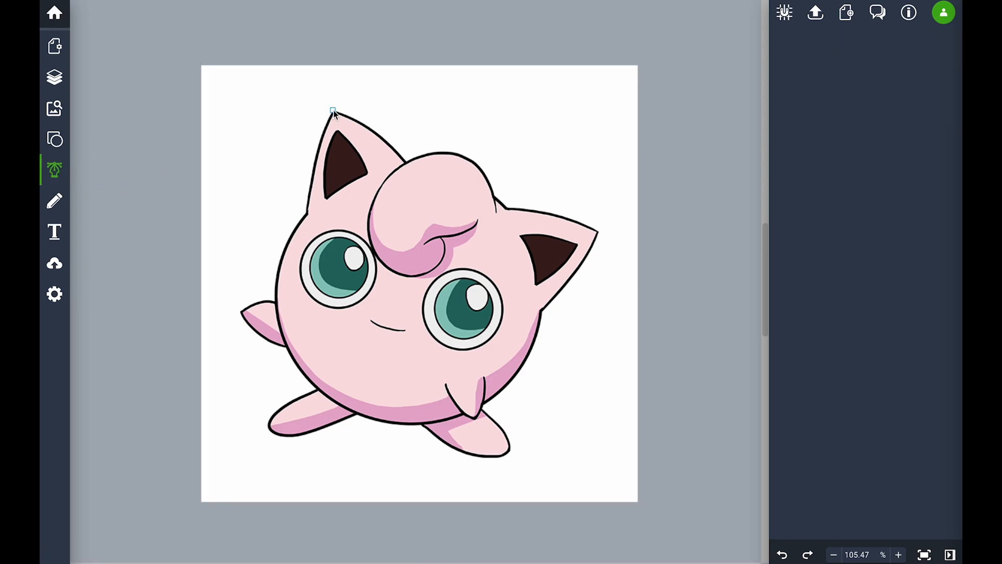
{"action": "left_click", "coordinate": [333, 111]}
{"action": "left_click_drag", "start_coordinate": [308, 201], "coordinate": [306, 237]}
{"action": "left_click_drag", "start_coordinate": [277, 269], "coordinate": [260, 301]}
{"action": "left_click", "coordinate": [286, 347]}
{"action": "left_click", "coordinate": [300, 372]}
{"action": "left_click", "coordinate": [318, 389]}
{"action": "left_click", "coordinate": [277, 409]}
{"action": "left_click", "coordinate": [268, 428]}
{"action": "left_click_drag", "start_coordinate": [290, 437], "coordinate": [294, 436]}
{"action": "left_click", "coordinate": [392, 424]}
{"action": "left_click", "coordinate": [493, 457]}
{"action": "left_click", "coordinate": [510, 448]}
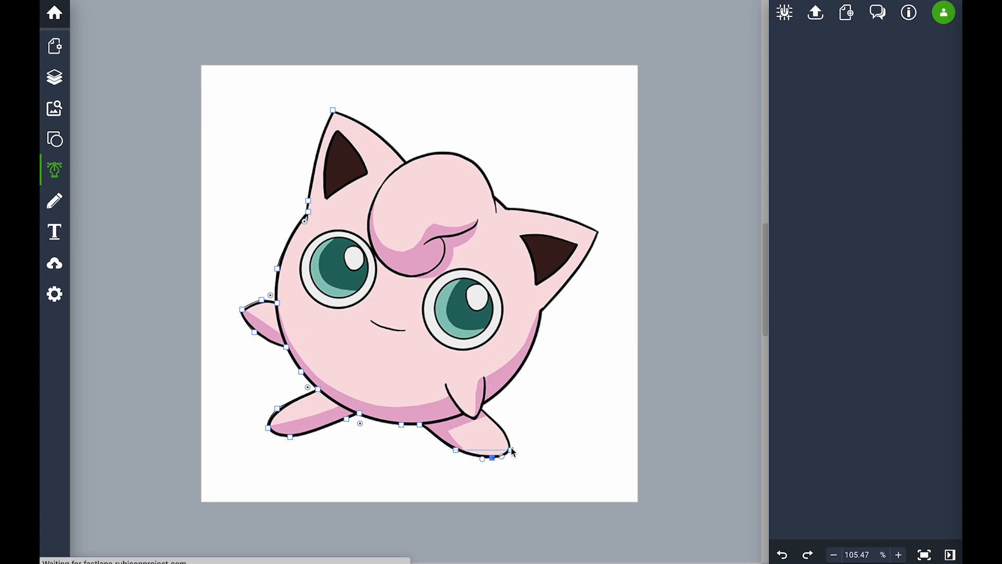
Curve the left ear's outer edge by placing a path point at its base and pulling its handle along the outline.
{"action": "left_click", "coordinate": [306, 165]}
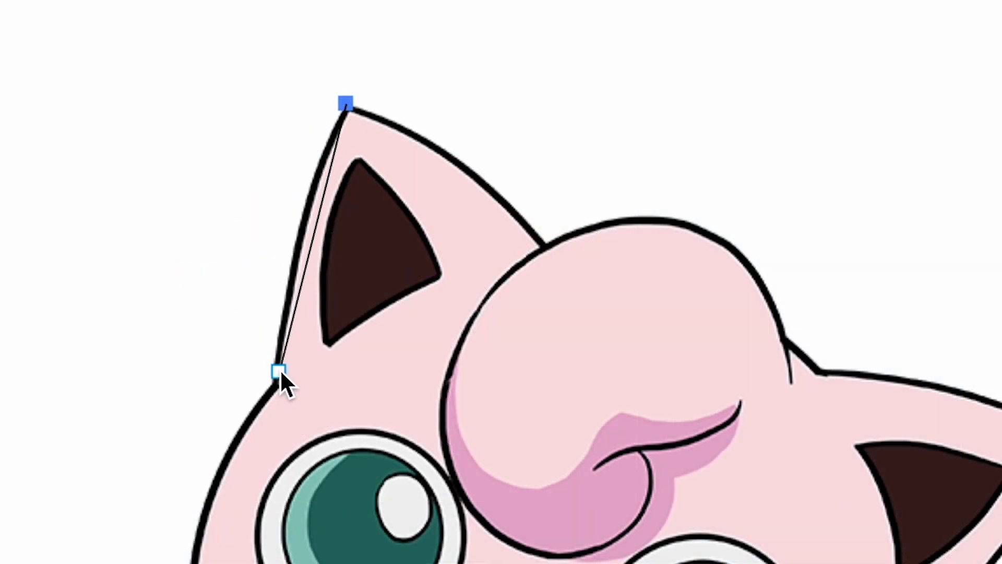
{"action": "left_click_drag", "start_coordinate": [276, 351], "coordinate": [274, 452]}
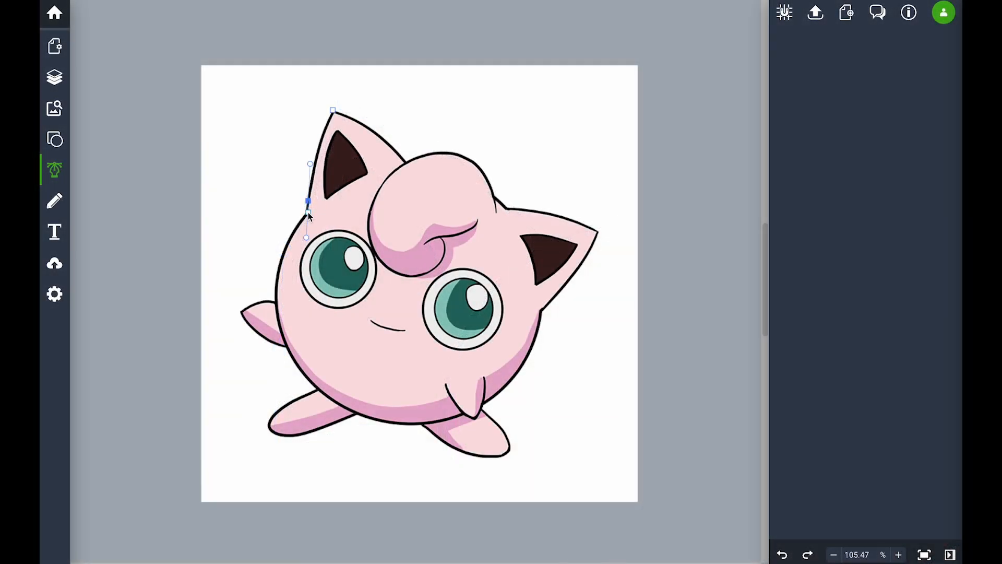
{"action": "left_click", "coordinate": [279, 382]}
Trace the body's left side, the arm, the left foot and the underside with path points up to the right foot.
{"action": "left_click", "coordinate": [277, 268]}
{"action": "left_click", "coordinate": [277, 303]}
{"action": "left_click", "coordinate": [262, 300]}
{"action": "left_click", "coordinate": [243, 309]}
{"action": "left_click", "coordinate": [254, 333]}
{"action": "left_click", "coordinate": [286, 347]}
{"action": "left_click", "coordinate": [301, 371]}
{"action": "left_click", "coordinate": [318, 389]}
{"action": "left_click", "coordinate": [268, 428]}
{"action": "left_click", "coordinate": [290, 436]}
{"action": "left_click", "coordinate": [346, 418]}
{"action": "left_click", "coordinate": [360, 413]}
{"action": "left_click", "coordinate": [401, 424]}
{"action": "left_click", "coordinate": [419, 425]}
{"action": "left_click", "coordinate": [456, 450]}
{"action": "left_click", "coordinate": [492, 458]}
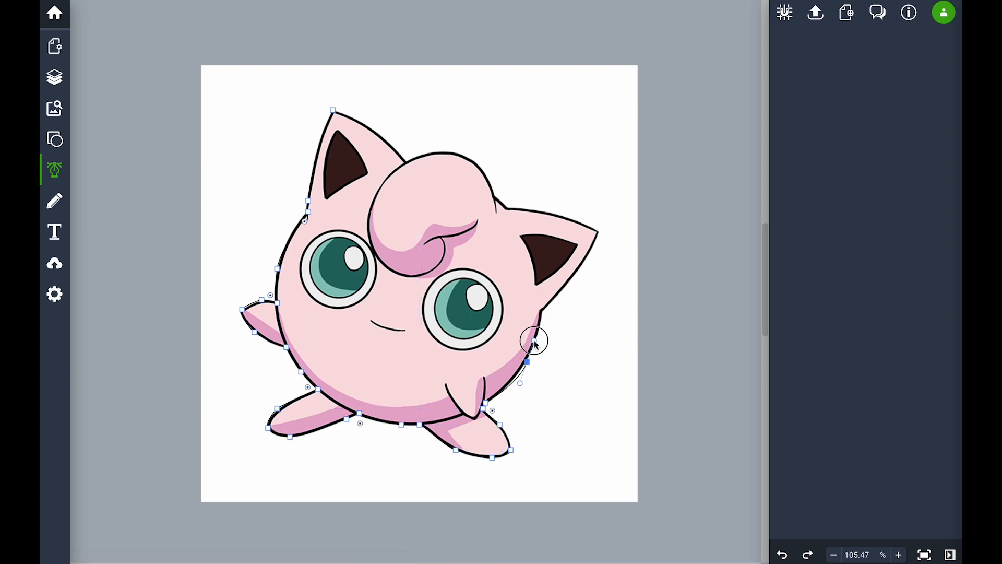
Trace from the right ear over the head curl, close the outline at the left ear tip and move the reference image aside.
{"action": "left_click", "coordinate": [508, 208]}
{"action": "left_click", "coordinate": [494, 197]}
{"action": "left_click", "coordinate": [468, 158]}
{"action": "left_click", "coordinate": [426, 154]}
{"action": "left_click", "coordinate": [405, 162]}
{"action": "left_click", "coordinate": [377, 133]}
{"action": "left_click", "coordinate": [338, 110]}
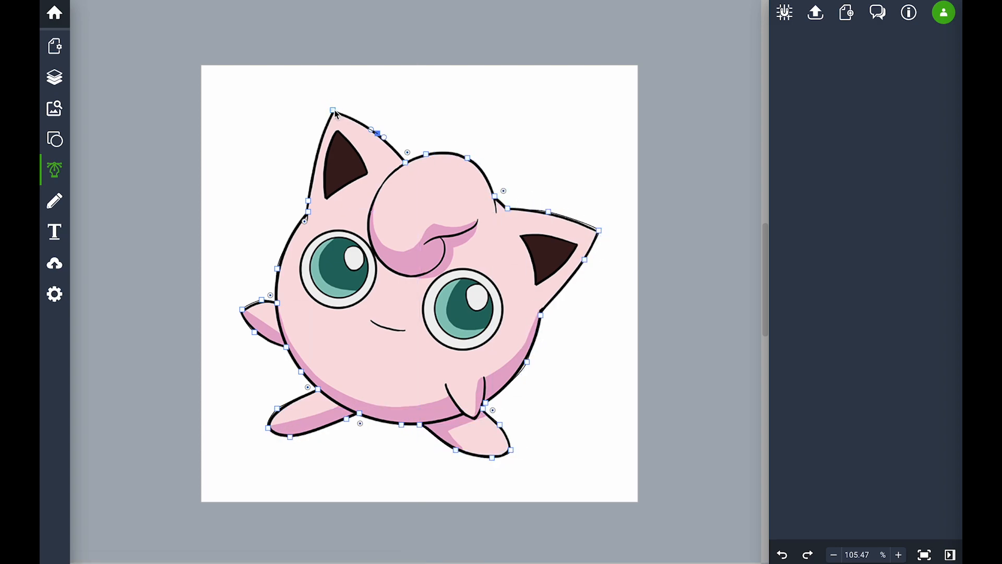
{"action": "left_click", "coordinate": [333, 111]}
{"action": "left_click_drag", "start_coordinate": [370, 166], "coordinate": [578, 165]}
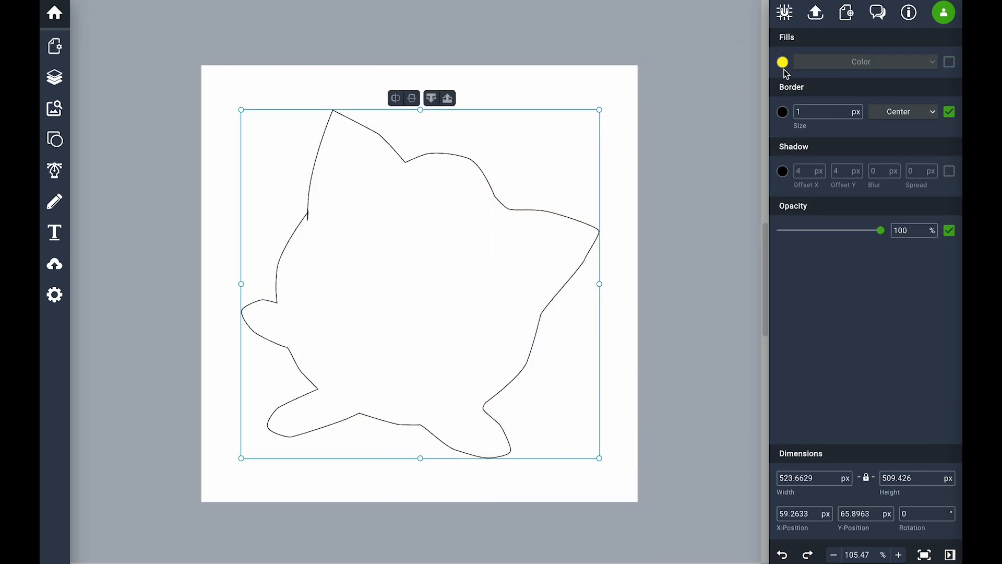
Try a turquoise border on the traced outline, set it to pink #F4279D, and turn on the shape's yellow fill.
{"action": "left_click", "coordinate": [783, 113]}
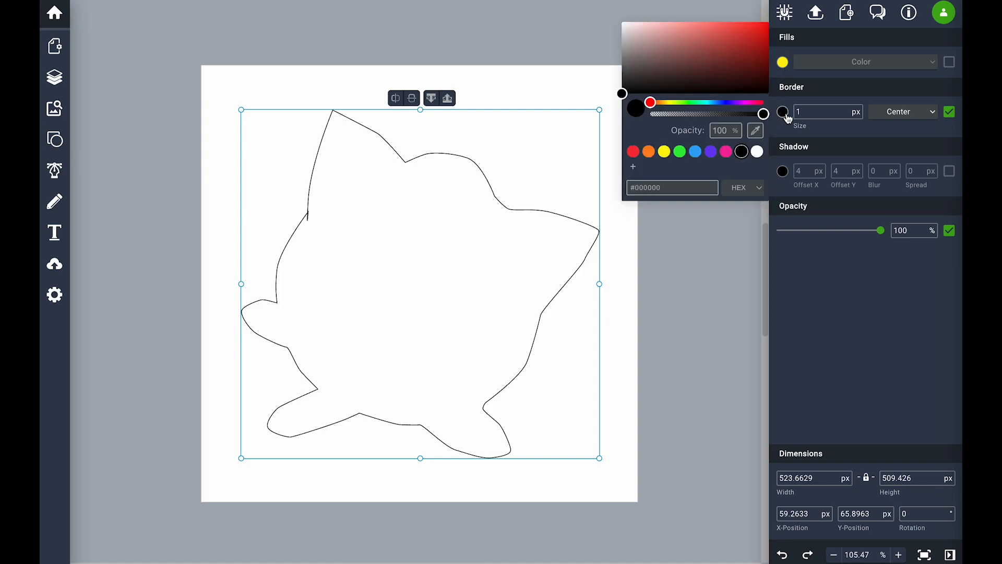
{"action": "left_click_drag", "start_coordinate": [654, 101], "coordinate": [705, 102]}
{"action": "left_click", "coordinate": [767, 25]}
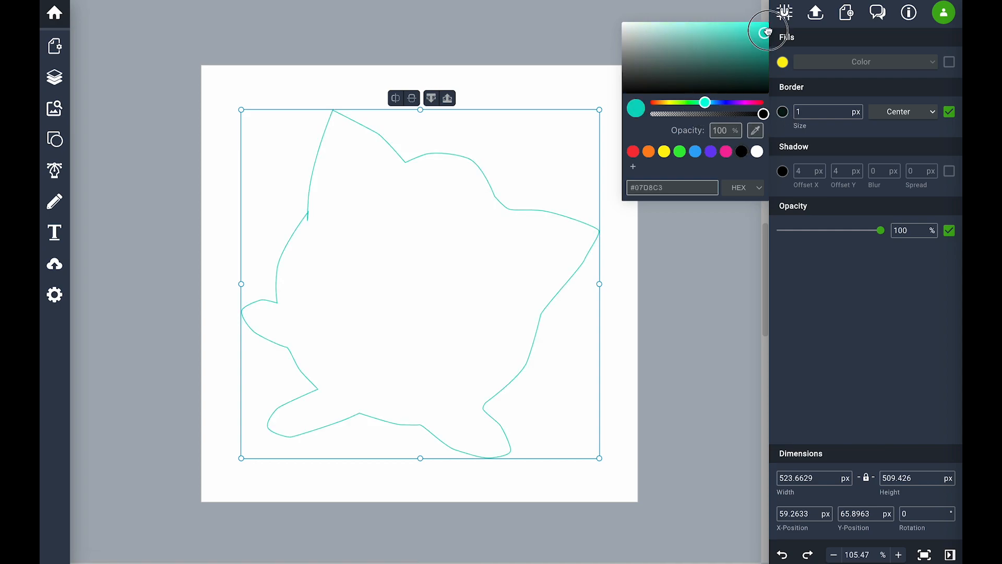
{"action": "left_click", "coordinate": [726, 152]}
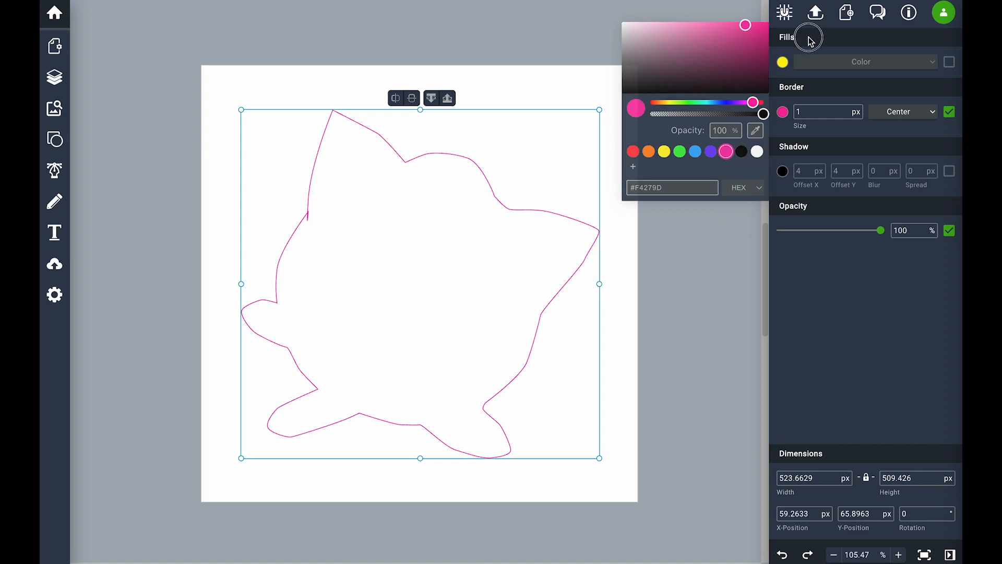
{"action": "left_click", "coordinate": [950, 63]}
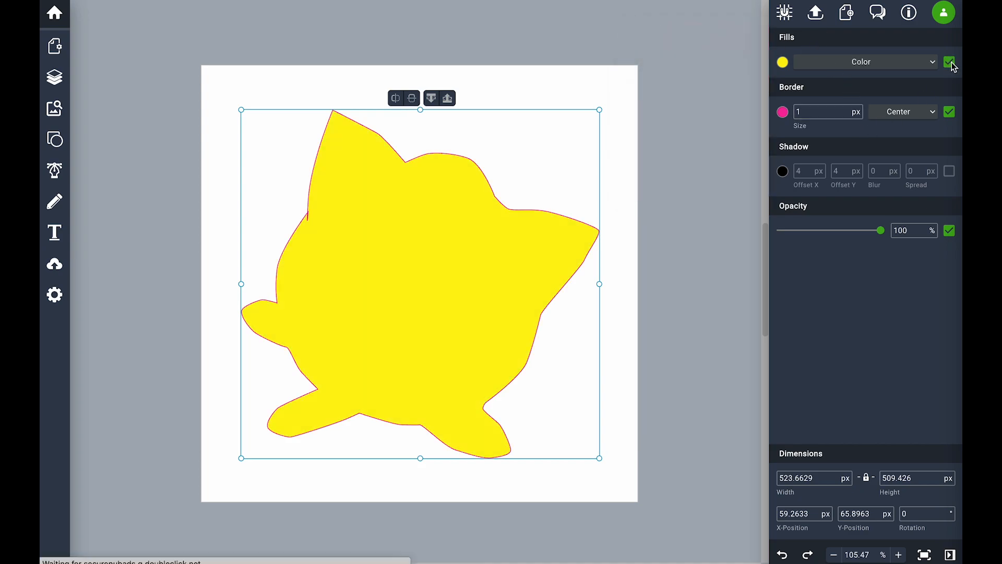
{"action": "left_click", "coordinate": [782, 62]}
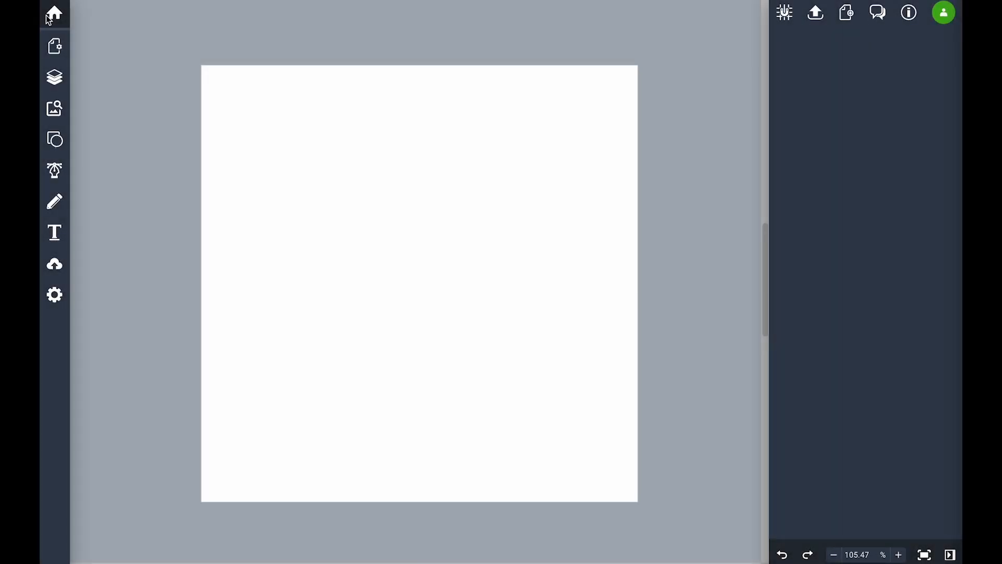
Clear the Arrows filter in the elements library and place the blue chevron arrow on the page, about 300 × 167 px.
{"action": "left_click", "coordinate": [54, 108]}
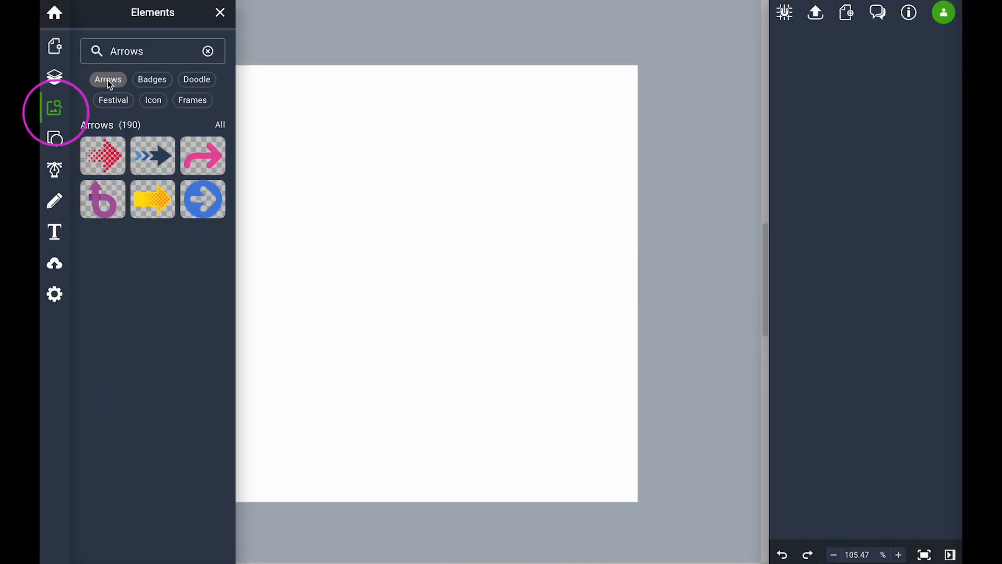
{"action": "left_click", "coordinate": [207, 52]}
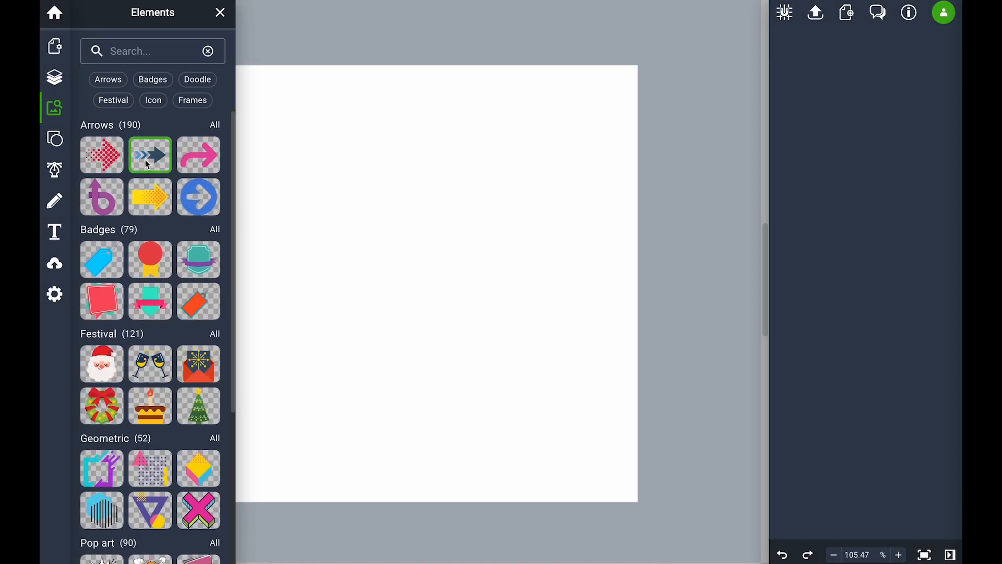
{"action": "left_click", "coordinate": [466, 266]}
{"action": "scroll", "coordinate": [119, 236], "scroll_direction": "down", "scroll_amount": 3}
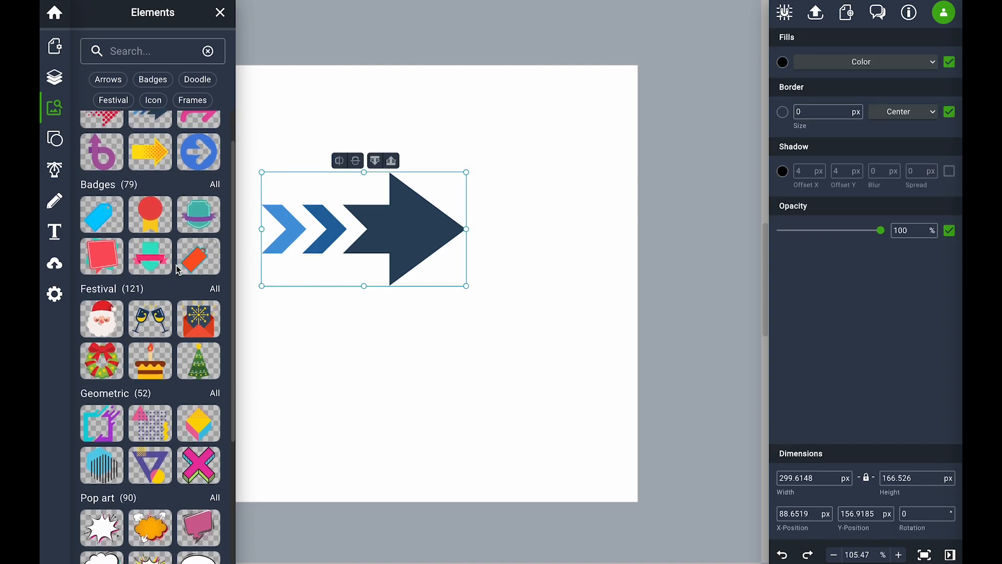
Delete the arrow and place the Santa face from the Festival elements on the page, about 316 × 384 px.
{"action": "left_click", "coordinate": [109, 238]}
{"action": "key", "text": "Delete"}
{"action": "left_click_drag", "start_coordinate": [275, 161], "coordinate": [491, 345]}
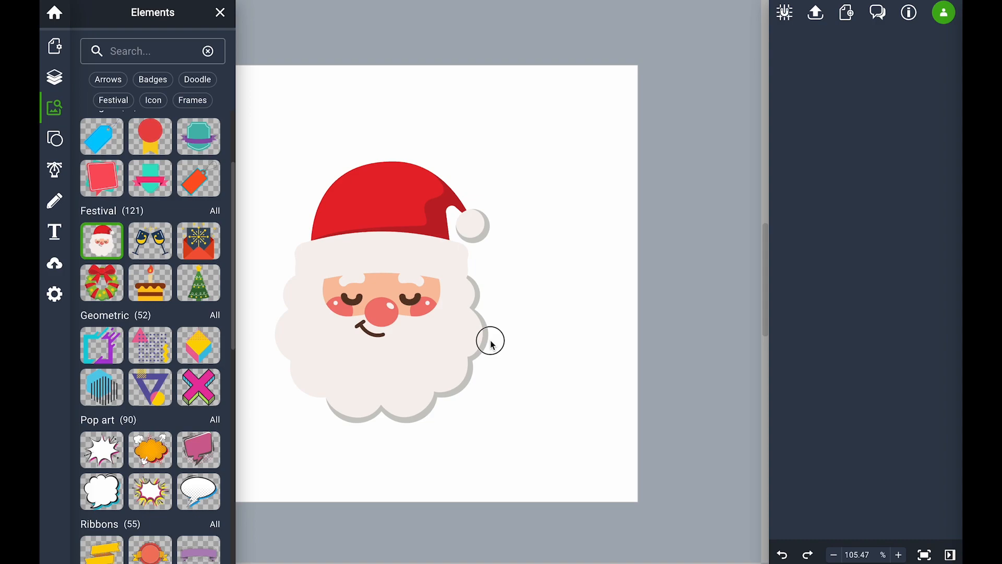
{"action": "left_click_drag", "start_coordinate": [490, 340], "coordinate": [490, 340]}
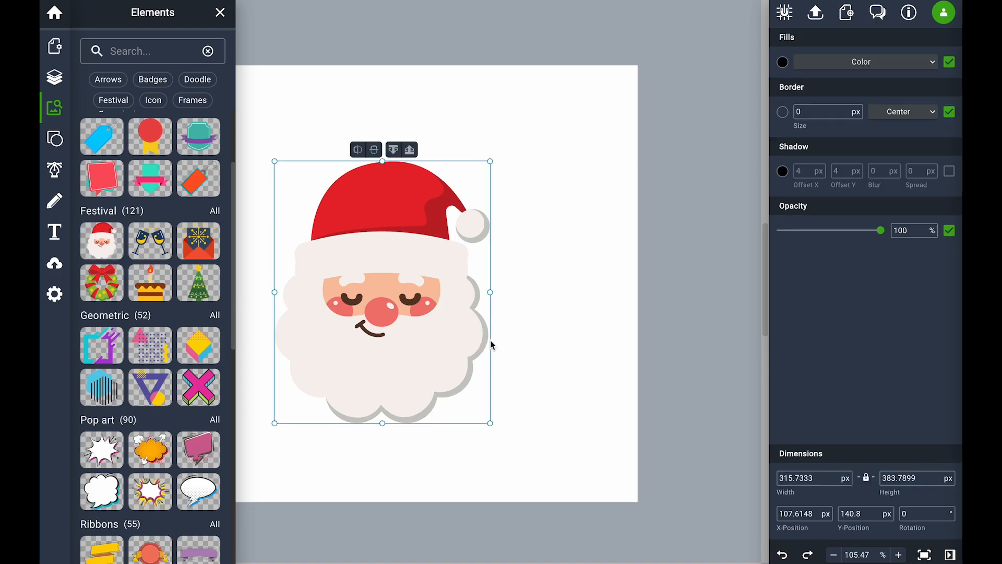
Move the Santa face slightly and ungroup it into its separate pieces.
{"action": "mouse_move", "coordinate": [445, 317]}
{"action": "left_mouse_down"}
{"action": "mouse_move", "coordinate": [483, 331]}
{"action": "mouse_move", "coordinate": [454, 330]}
{"action": "left_mouse_up"}
{"action": "right_click", "coordinate": [454, 331]}
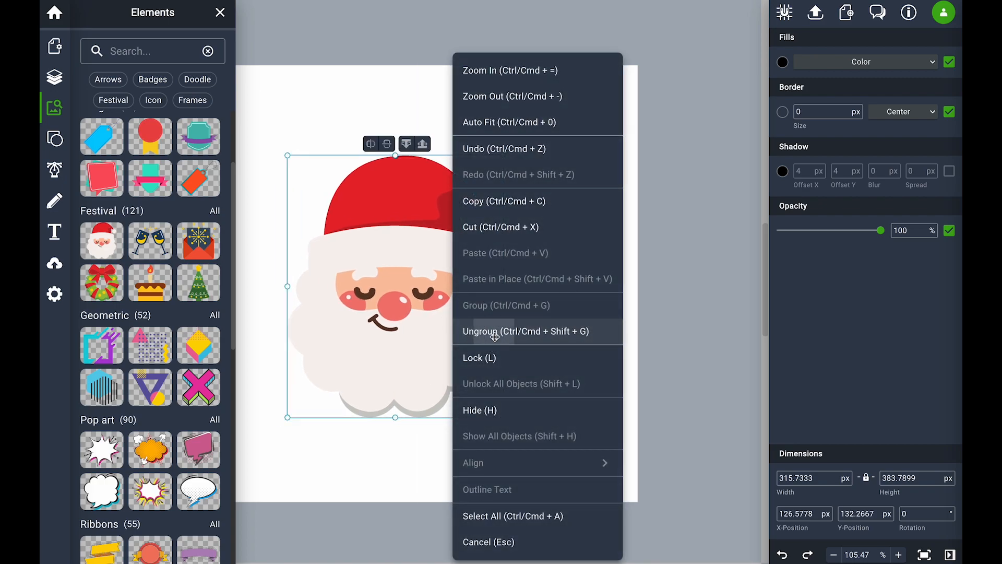
{"action": "left_click", "coordinate": [494, 336]}
{"action": "left_click", "coordinate": [533, 334]}
Move the off-white beard piece to the right of the face and the red nose and cheeks below it.
{"action": "left_click", "coordinate": [445, 336]}
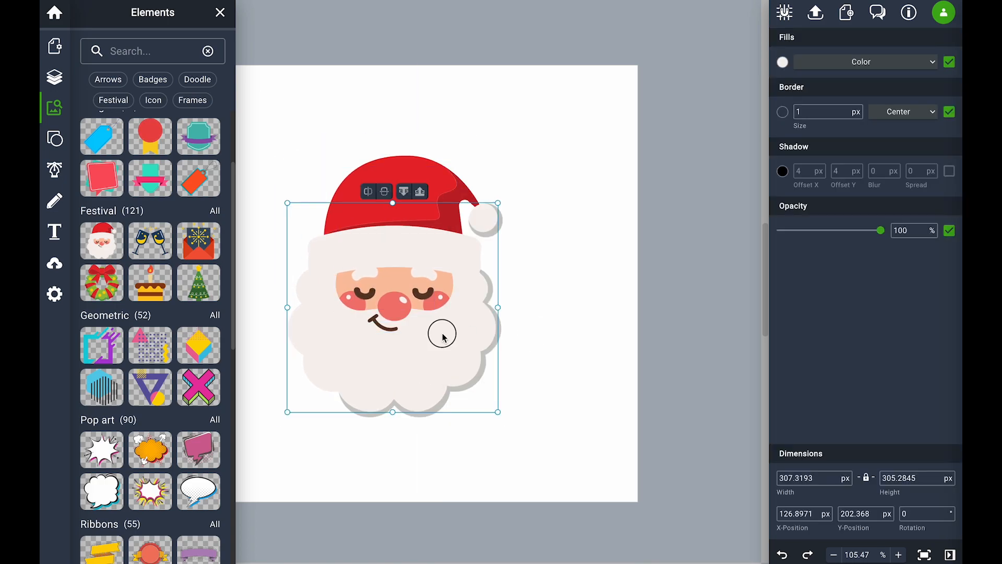
{"action": "left_click_drag", "start_coordinate": [441, 331], "coordinate": [582, 347]}
{"action": "left_click", "coordinate": [400, 313]}
{"action": "left_click_drag", "start_coordinate": [400, 313], "coordinate": [325, 443]}
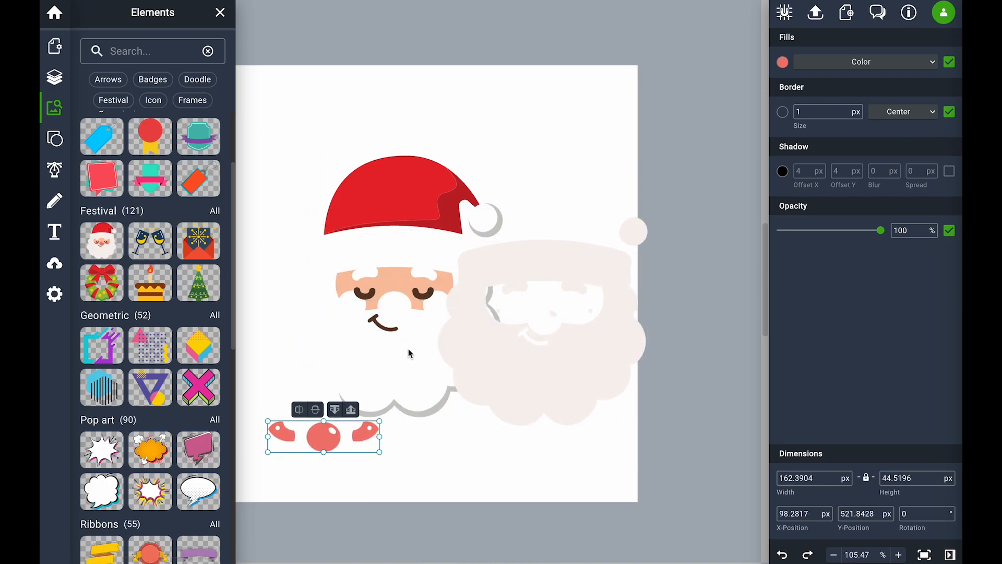
Select the Santa's dark eyes and mouth, and pull the red hat and its darker shading piece away from the face.
{"action": "left_click", "coordinate": [396, 324]}
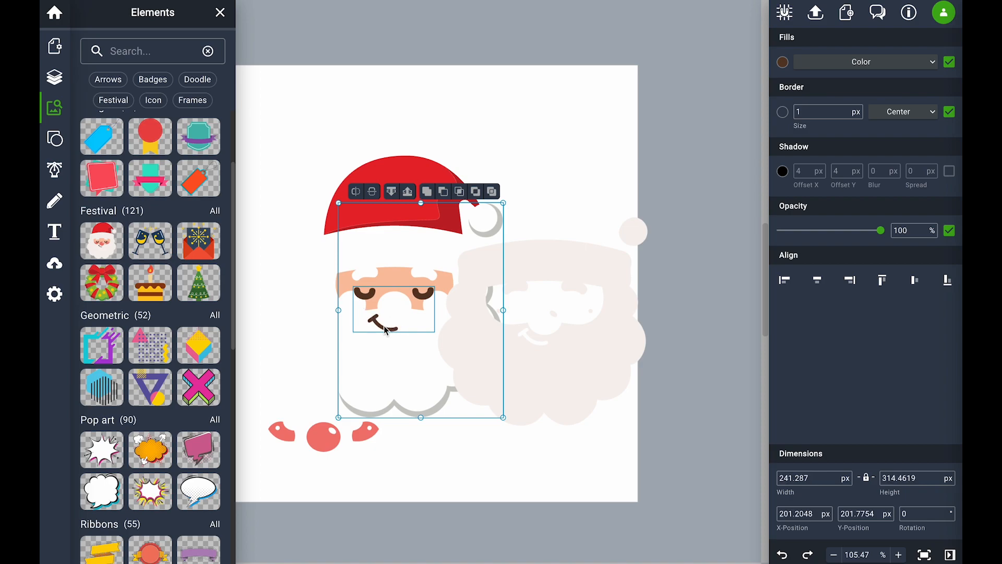
{"action": "left_click", "coordinate": [406, 164]}
{"action": "left_click_drag", "start_coordinate": [402, 168], "coordinate": [524, 95]}
{"action": "left_click_drag", "start_coordinate": [452, 208], "coordinate": [368, 172]}
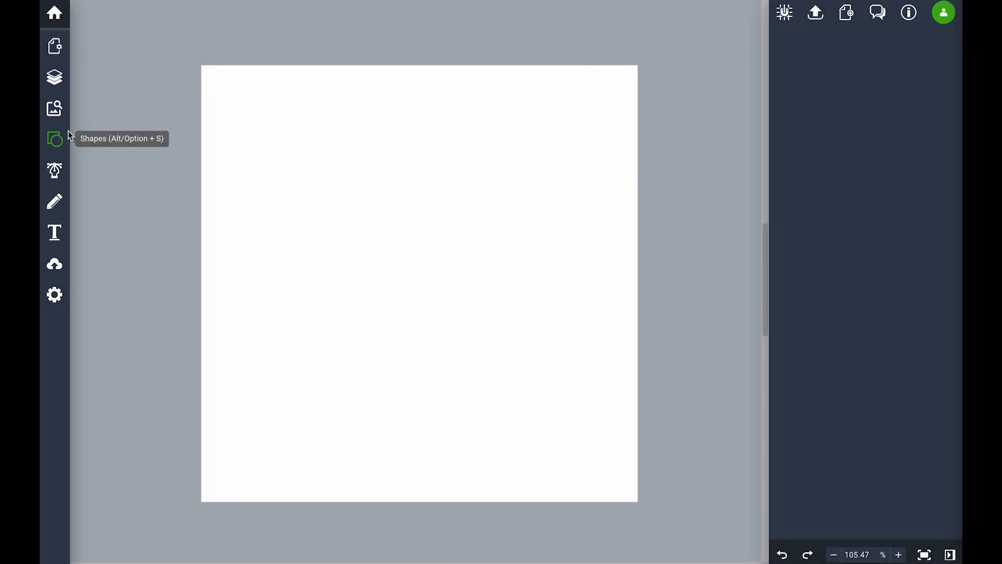
Draw a hexagon about 361 × 313 px on the empty page and set its fill to pink #F4279D.
{"action": "left_click", "coordinate": [56, 140]}
{"action": "left_click", "coordinate": [59, 140]}
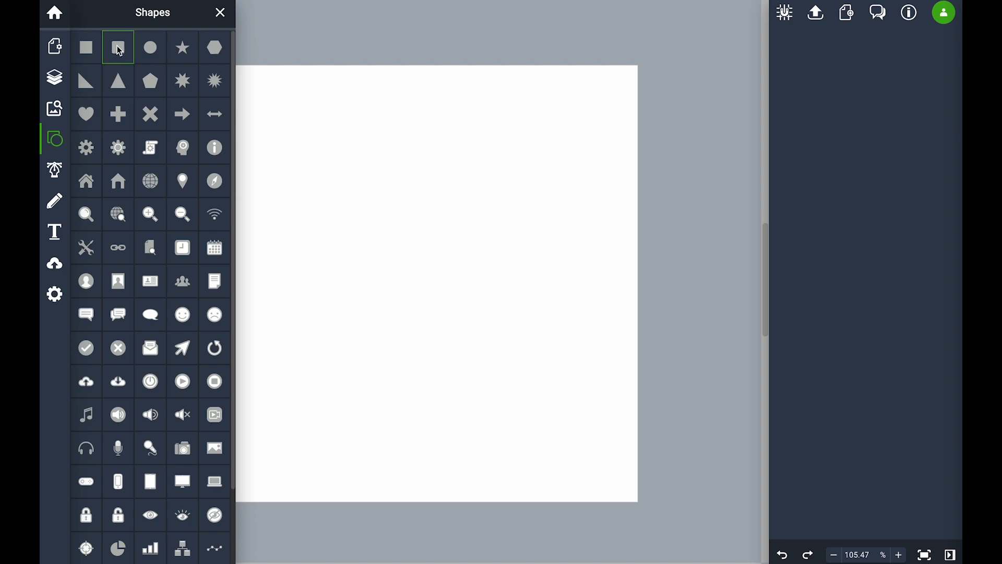
{"action": "left_click", "coordinate": [215, 47]}
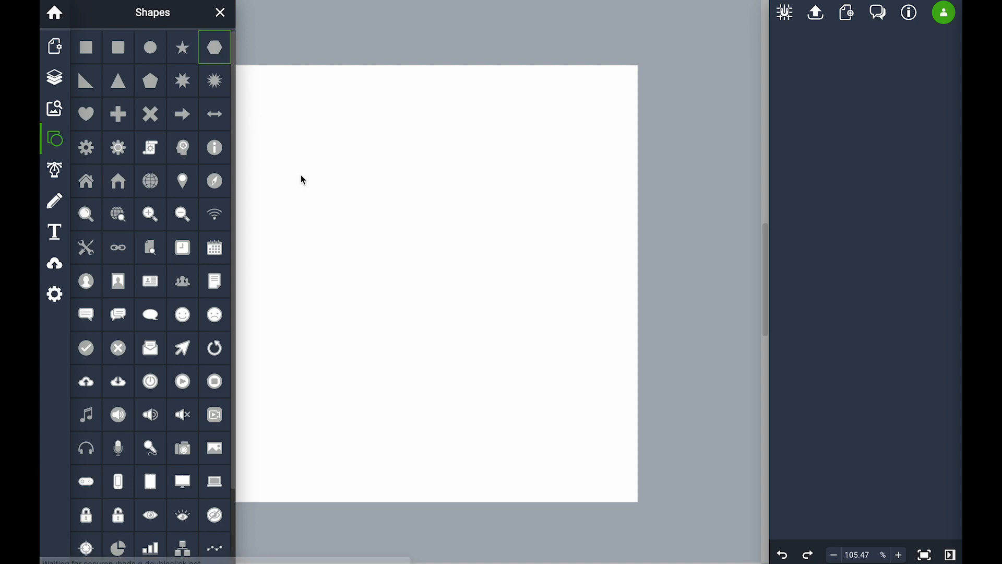
{"action": "left_click_drag", "start_coordinate": [290, 146], "coordinate": [456, 349]}
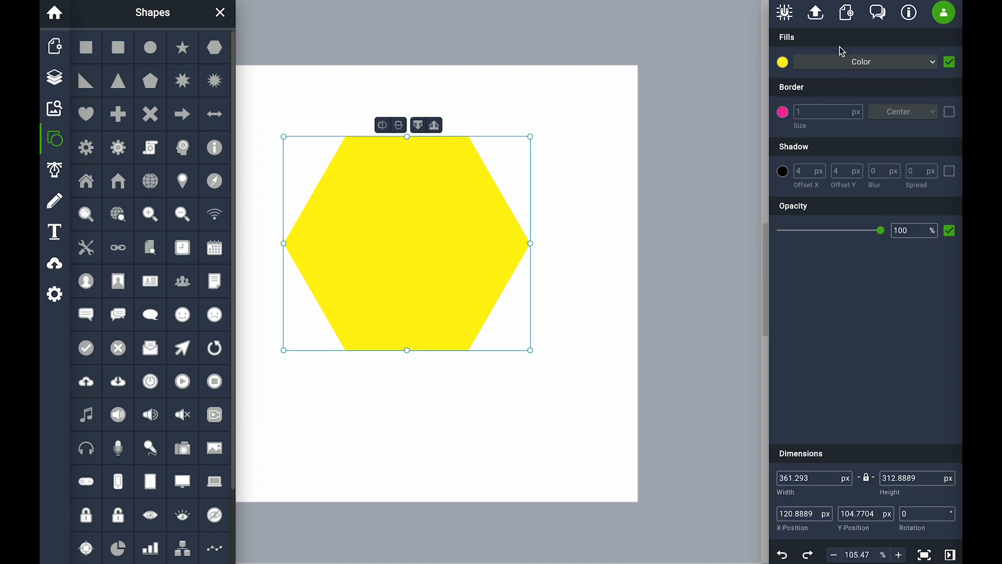
{"action": "left_click", "coordinate": [783, 62]}
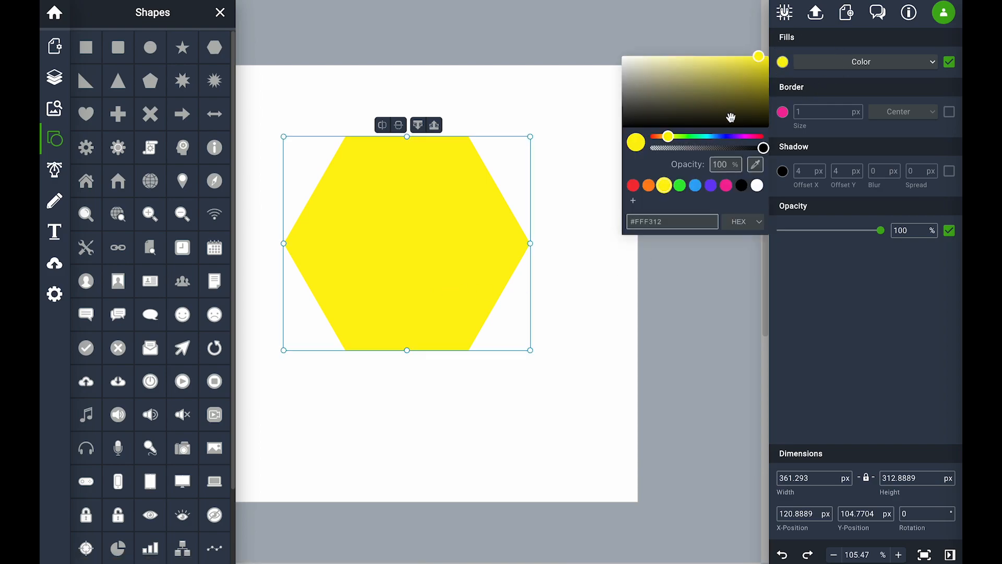
{"action": "left_click", "coordinate": [728, 191]}
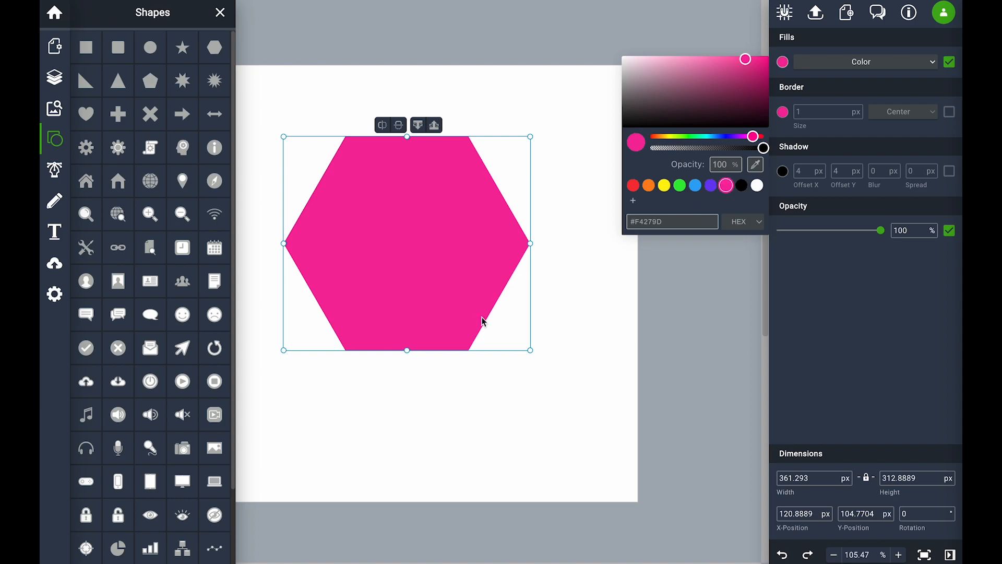
Draw a many-pointed starburst about 191 × 191 px, centre it on the pink hexagon and set its fill to yellow.
{"action": "left_click", "coordinate": [214, 82]}
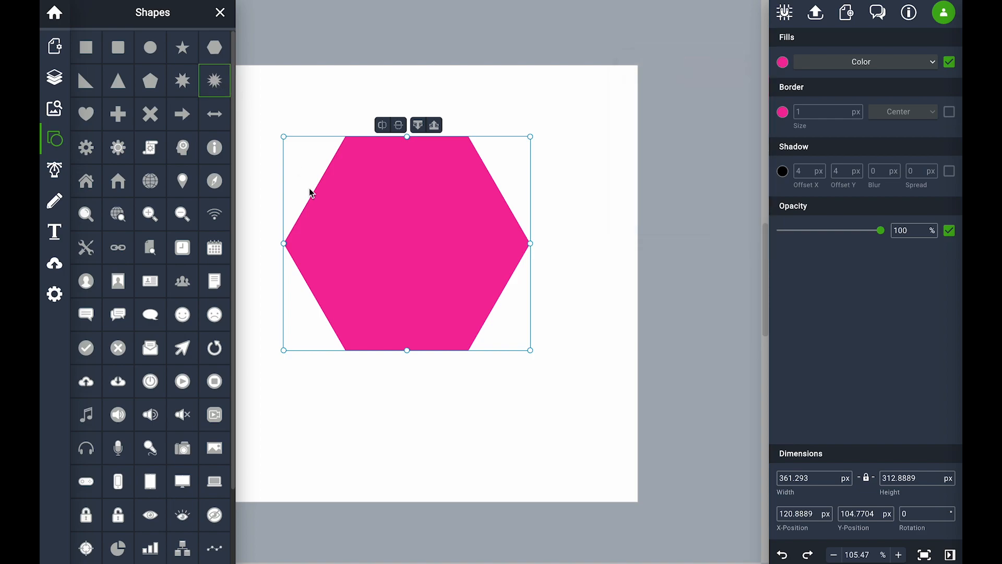
{"action": "left_click_drag", "start_coordinate": [325, 114], "coordinate": [471, 307]}
{"action": "left_click_drag", "start_coordinate": [414, 235], "coordinate": [402, 239]}
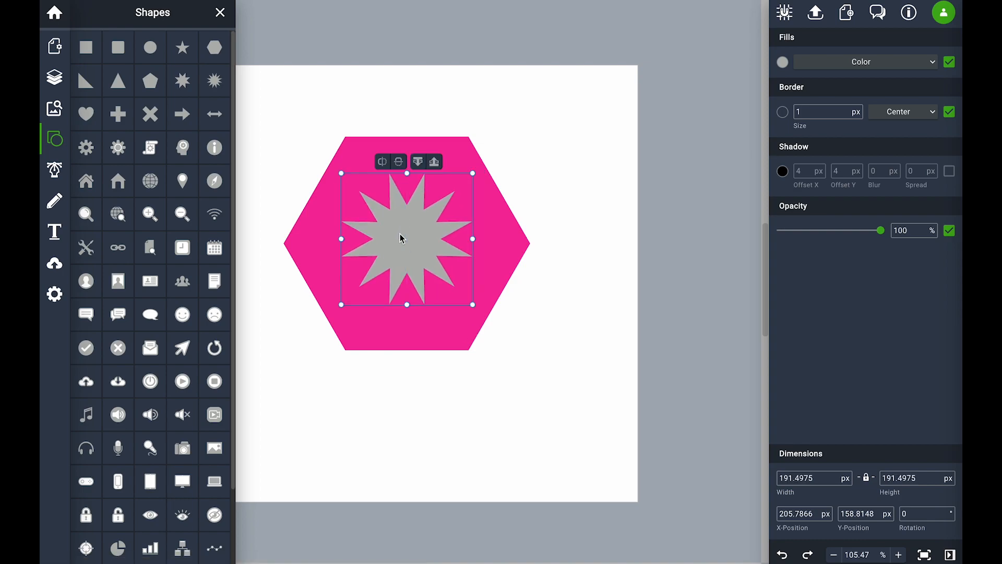
{"action": "left_click", "coordinate": [783, 63]}
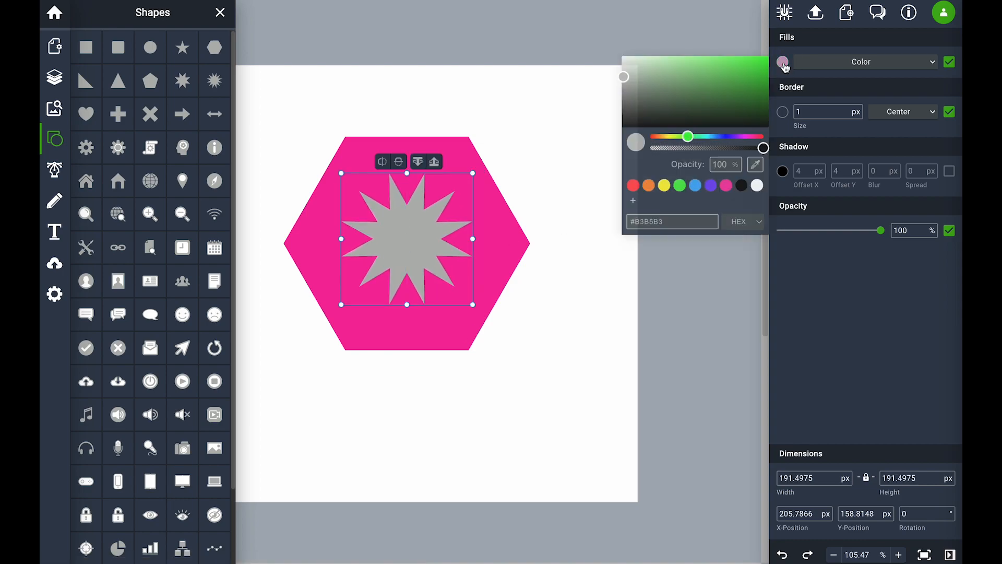
{"action": "left_click", "coordinate": [665, 186]}
{"action": "left_click", "coordinate": [540, 133]}
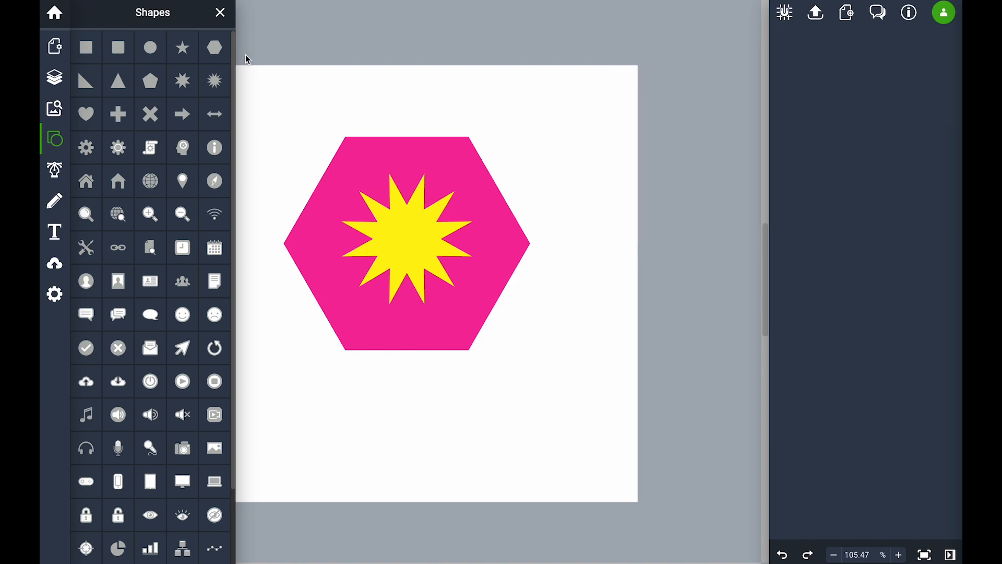
Draw a circle about 46 px across inside the hexagon's upper-right corner.
{"action": "left_click", "coordinate": [150, 50]}
{"action": "mouse_move", "coordinate": [490, 101]}
{"action": "left_mouse_down"}
{"action": "mouse_move", "coordinate": [522, 134]}
{"action": "mouse_move", "coordinate": [510, 117]}
{"action": "mouse_move", "coordinate": [465, 150]}
{"action": "mouse_move", "coordinate": [461, 167]}
{"action": "left_mouse_up"}
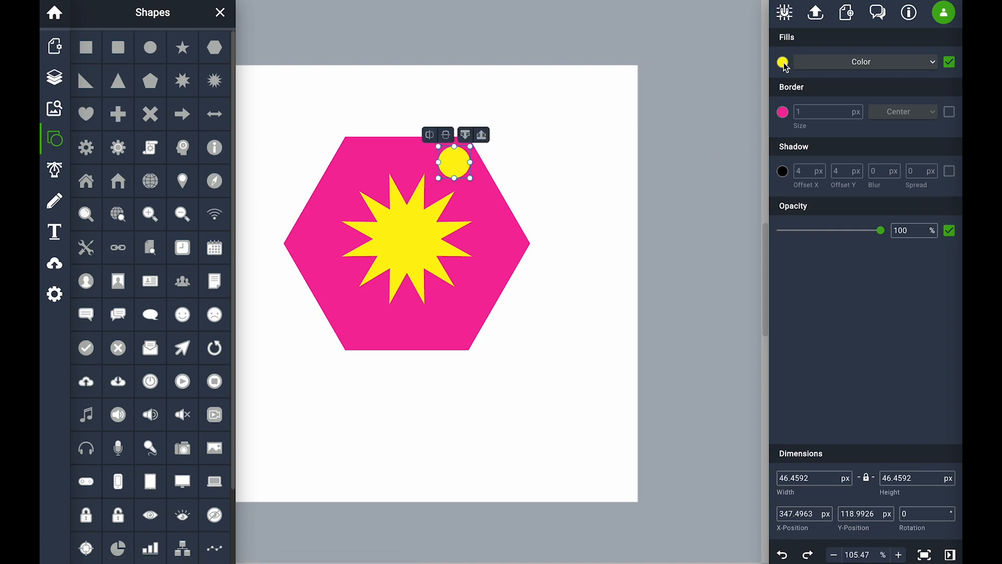
{"action": "left_click", "coordinate": [784, 63]}
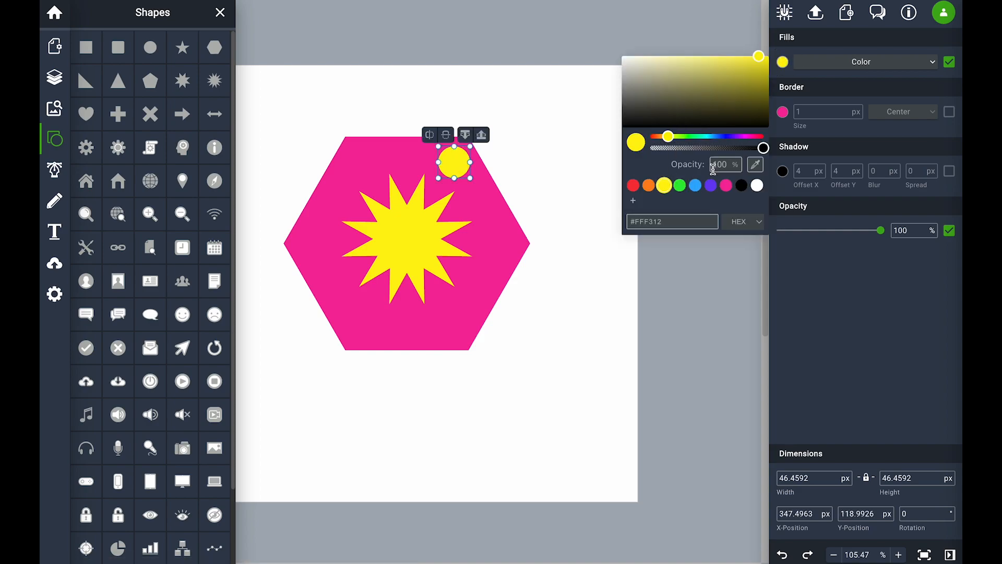
{"action": "left_click", "coordinate": [726, 185]}
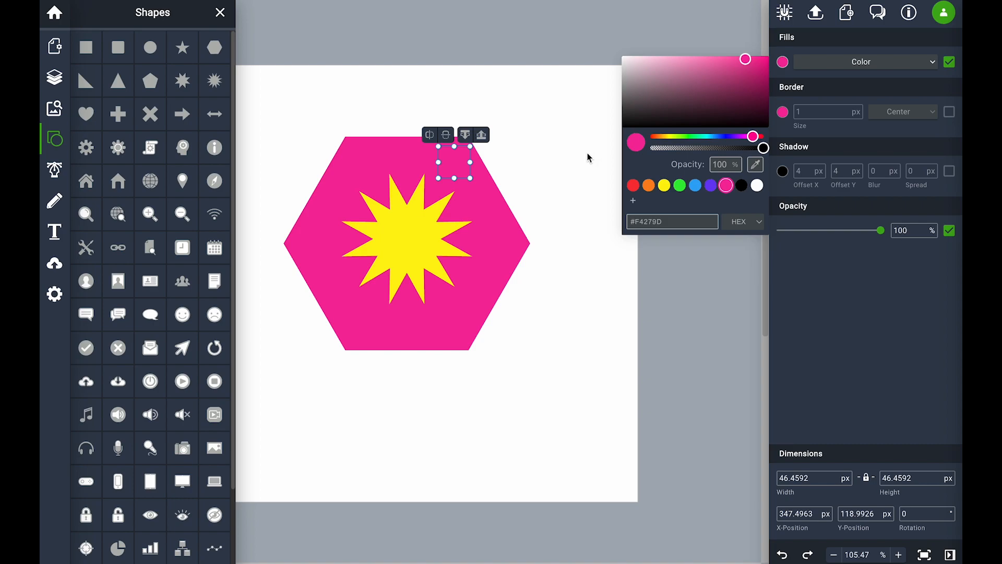
{"action": "key", "text": "ctrl+z"}
Subtract the small circle from the pink hexagon to cut a hole in its upper-right corner.
{"action": "left_click", "coordinate": [482, 174]}
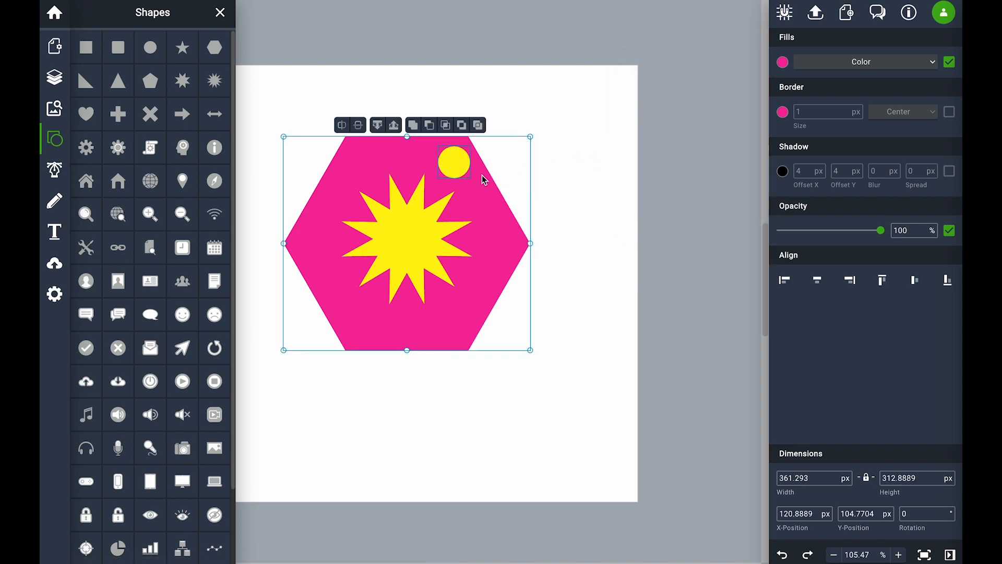
{"action": "left_click", "coordinate": [430, 126]}
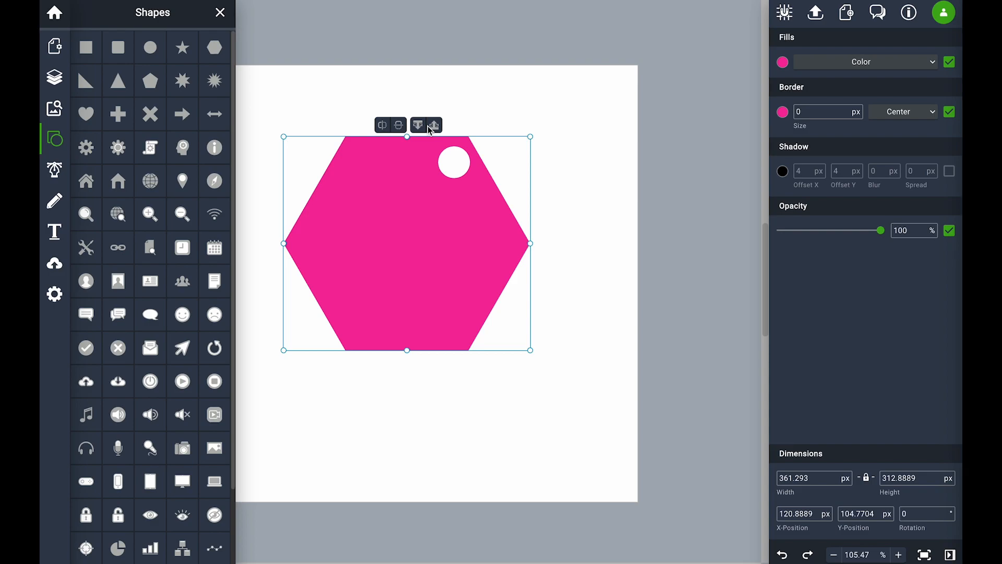
{"action": "left_click", "coordinate": [638, 178]}
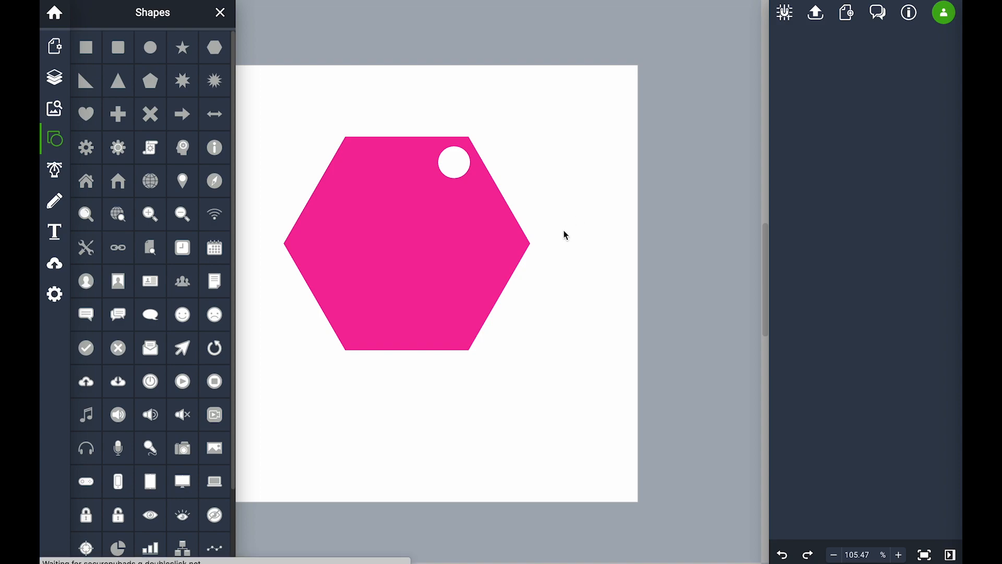
Send the pink hexagon to the back, behind the yellow starburst, and close the shape library.
{"action": "left_click", "coordinate": [517, 257]}
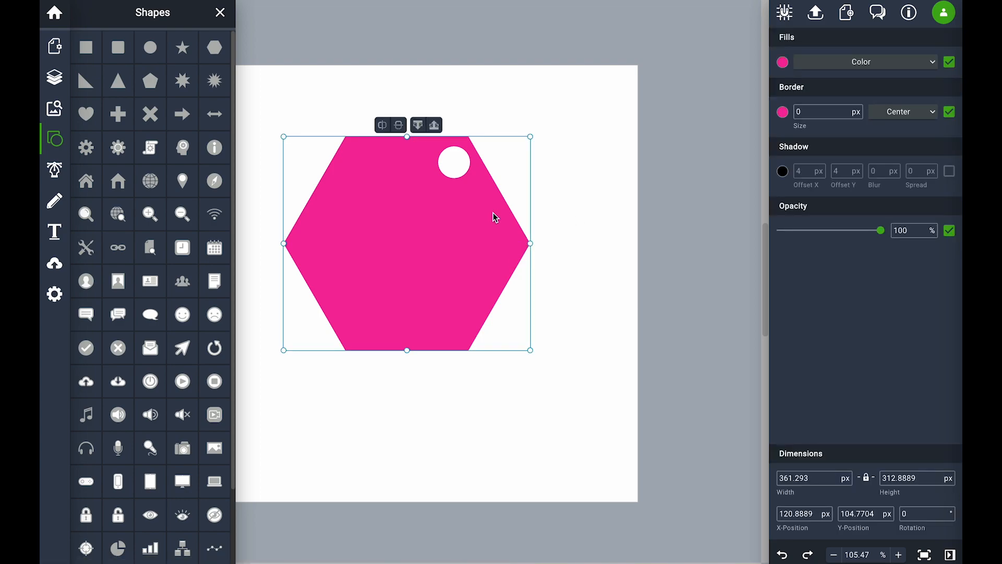
{"action": "left_click", "coordinate": [417, 125]}
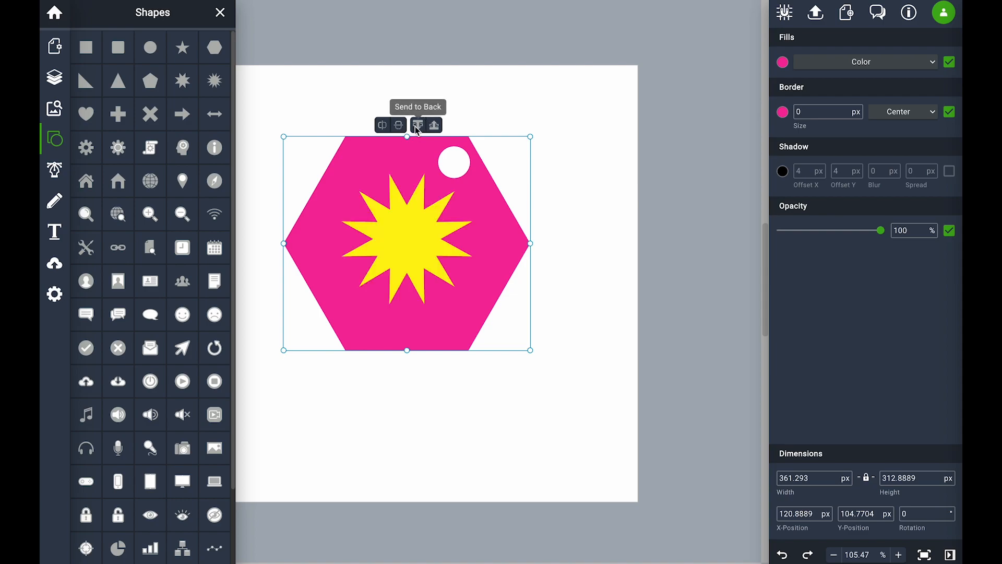
{"action": "left_click", "coordinate": [607, 109]}
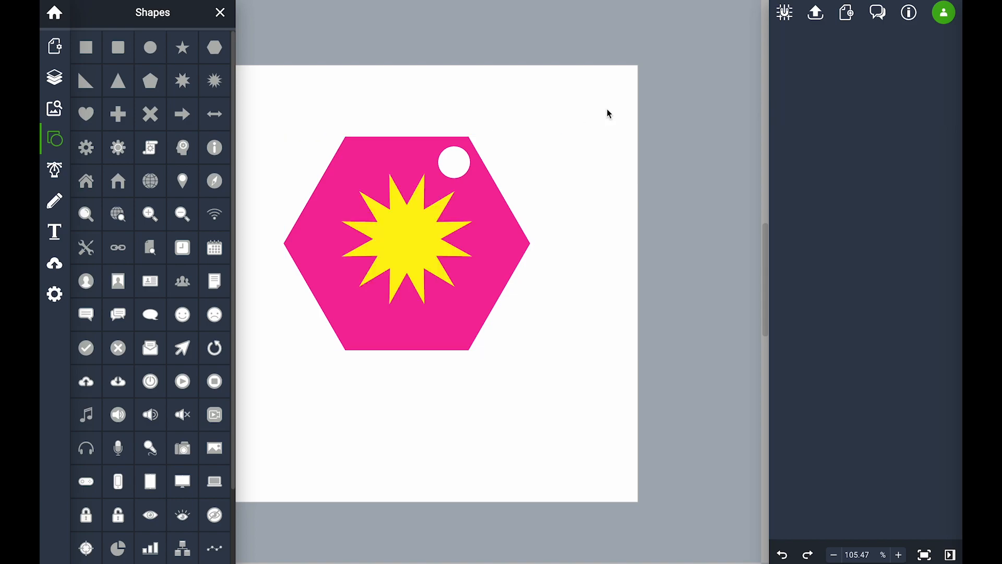
{"action": "left_click", "coordinate": [219, 12]}
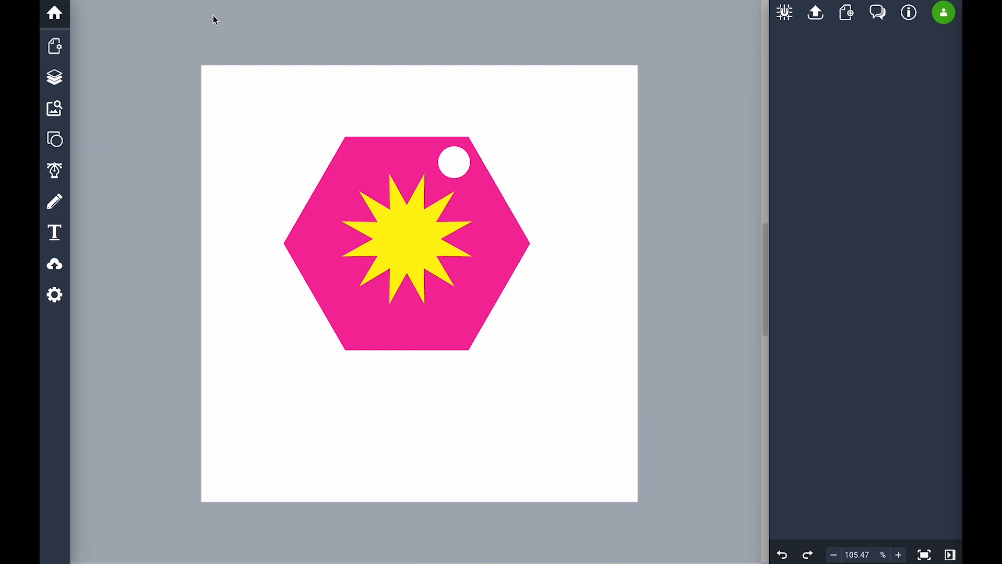
Add a text box about 191 × 68 px below the hexagon containing "My Keys".
{"action": "left_click", "coordinate": [56, 241]}
{"action": "left_click_drag", "start_coordinate": [317, 370], "coordinate": [449, 420]}
{"action": "type", "text": "My Keys"}
Format all of the "My Keys" text in Overpass at 37 pt with a yellow fill.
{"action": "key", "text": "ctrl+a"}
{"action": "left_click", "coordinate": [861, 64]}
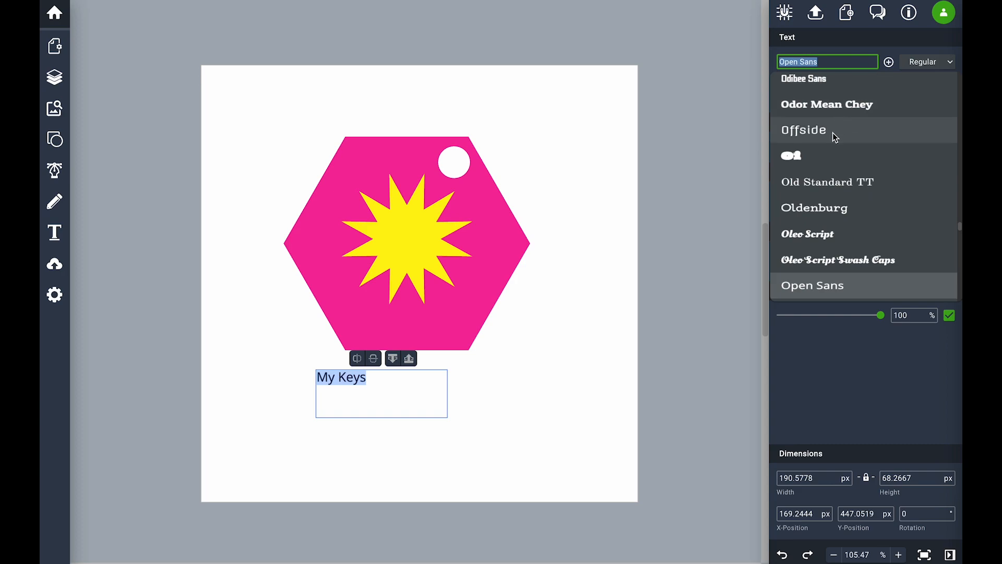
{"action": "scroll", "coordinate": [840, 155], "scroll_direction": "down", "scroll_amount": 6}
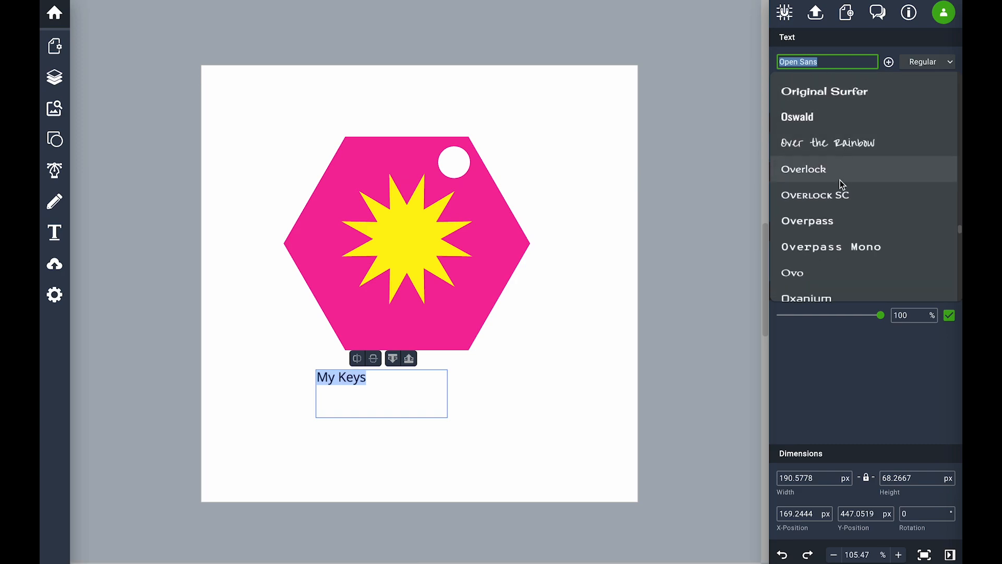
{"action": "left_click", "coordinate": [810, 221]}
{"action": "left_click", "coordinate": [809, 85]}
{"action": "left_click", "coordinate": [783, 146]}
{"action": "left_click", "coordinate": [665, 186]}
{"action": "left_click", "coordinate": [578, 346]}
Move the "My Keys" text onto the hexagon below the starburst and shrink its box to about 142 × 51 px.
{"action": "left_click", "coordinate": [392, 385]}
{"action": "left_click_drag", "start_coordinate": [392, 385], "coordinate": [432, 332]}
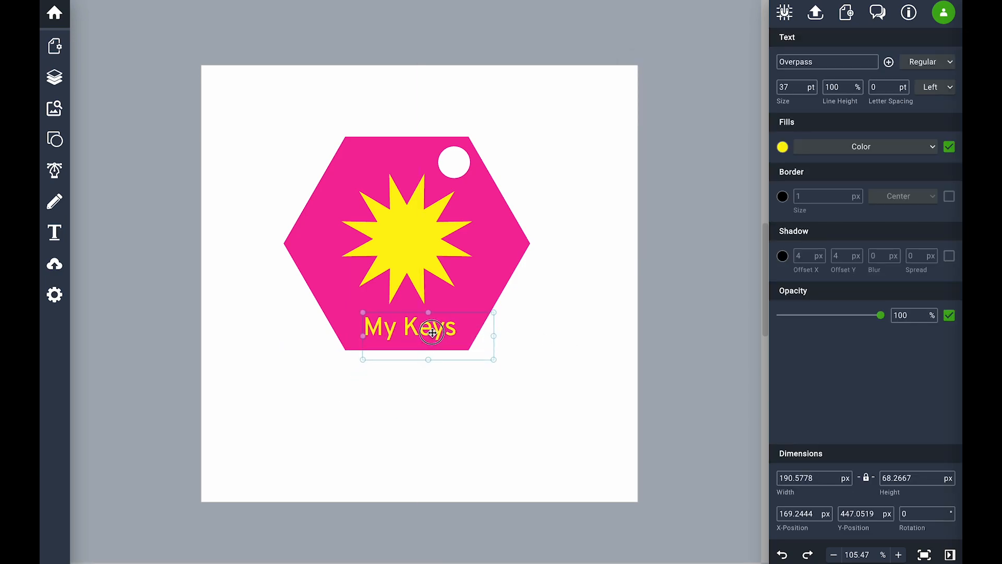
{"action": "left_click_drag", "start_coordinate": [494, 360], "coordinate": [473, 349]}
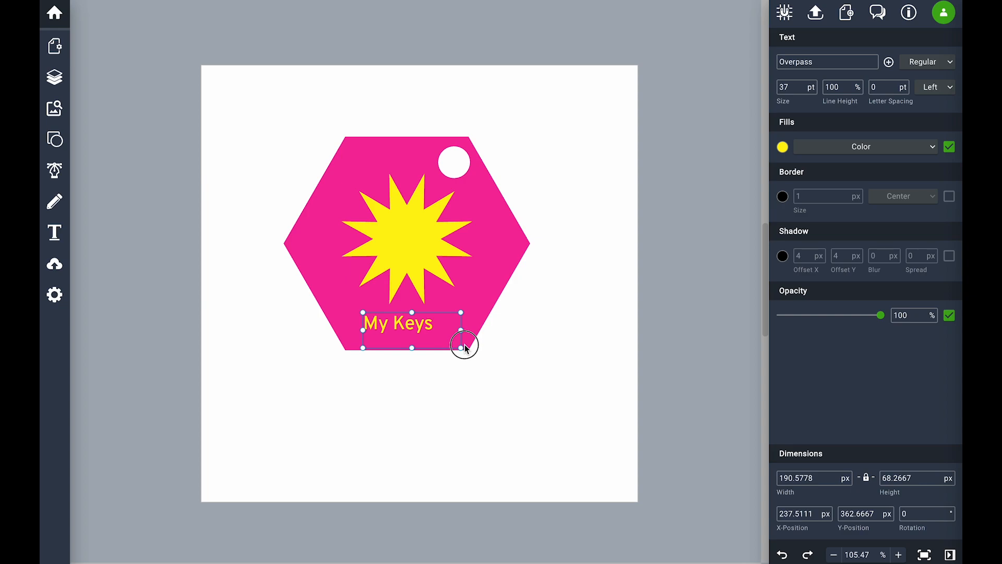
{"action": "left_click_drag", "start_coordinate": [465, 349], "coordinate": [416, 326]}
Centre-align the "My Keys" text within its box.
{"action": "left_click", "coordinate": [951, 88]}
{"action": "left_click", "coordinate": [932, 123]}
{"action": "left_click_drag", "start_coordinate": [416, 326], "coordinate": [416, 326]}
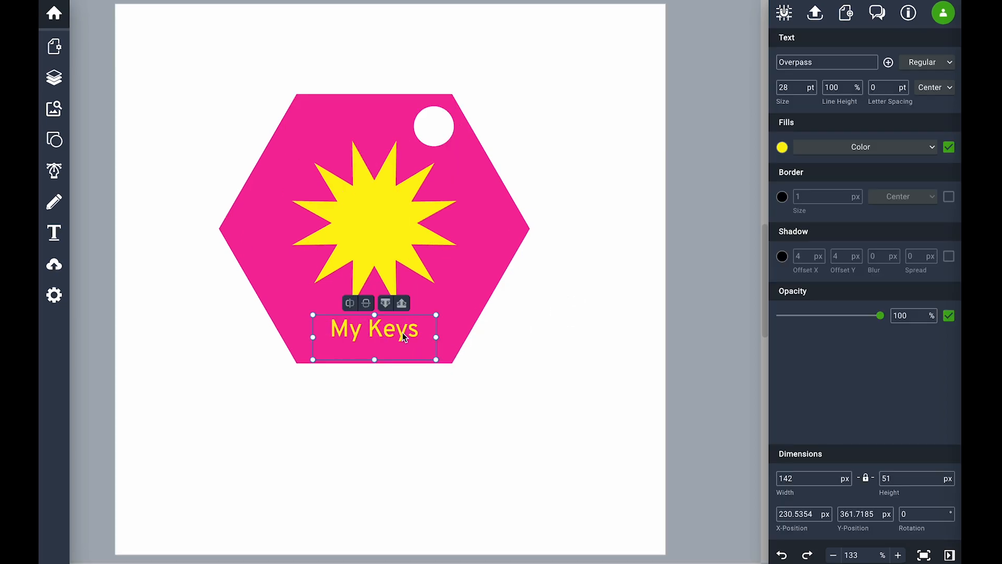
Enter text editing on the "My Keys" label to check its editability, and leave it without changes.
{"action": "double_click", "coordinate": [403, 333]}
{"action": "left_click", "coordinate": [407, 334]}
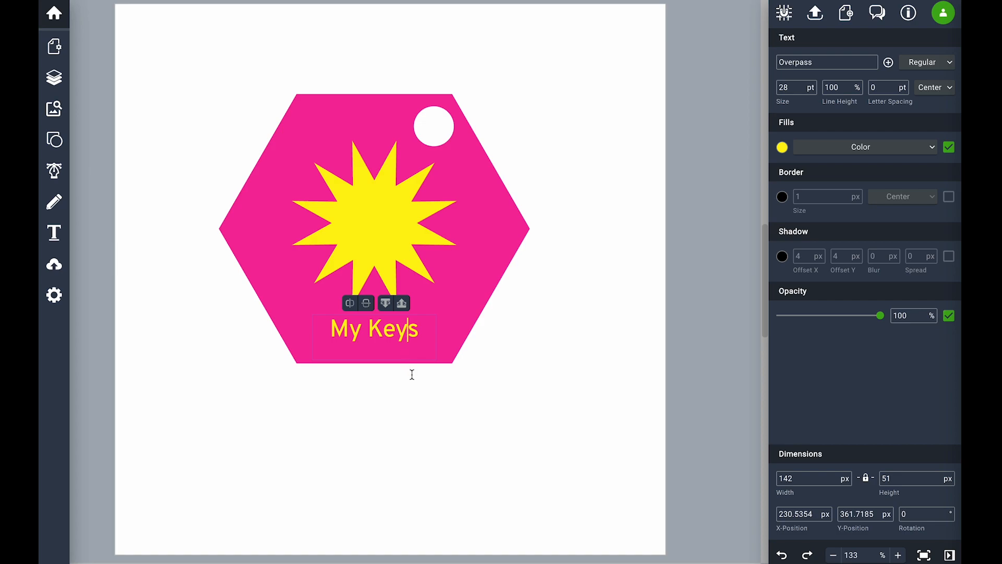
{"action": "left_click", "coordinate": [422, 403]}
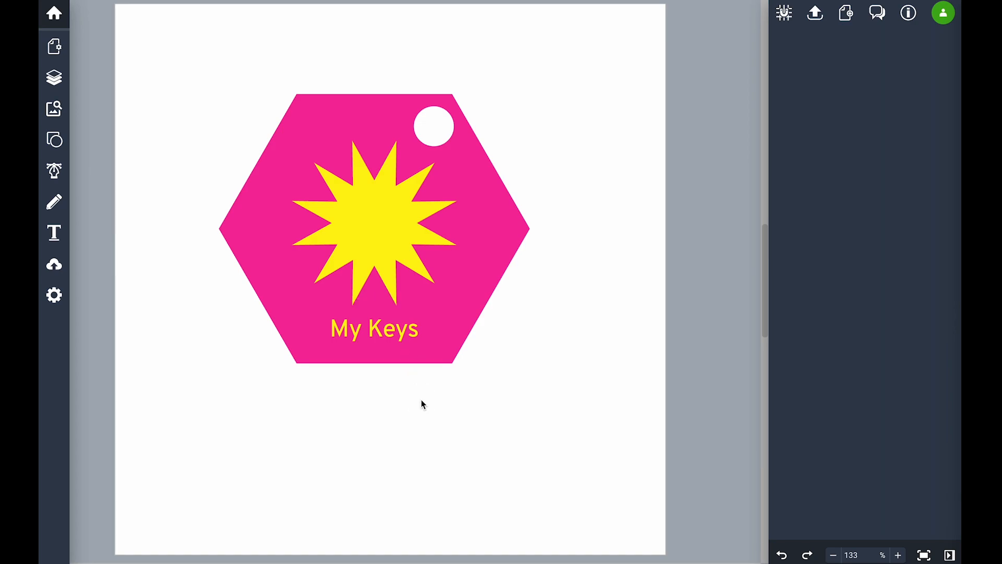
Convert the "My Keys" text to vector outlines with Outline Text.
{"action": "left_click", "coordinate": [400, 341]}
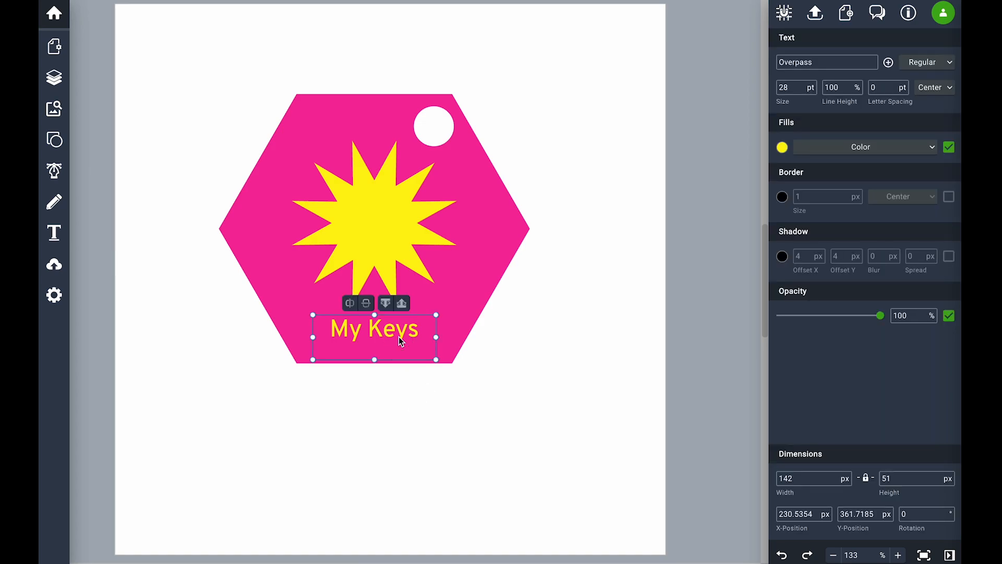
{"action": "right_click", "coordinate": [399, 338]}
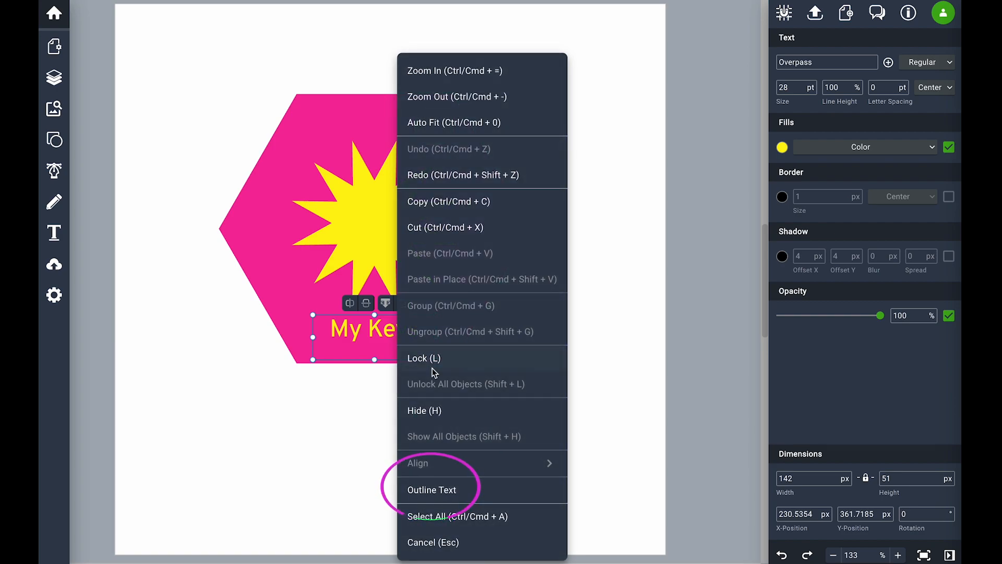
{"action": "left_click", "coordinate": [474, 495]}
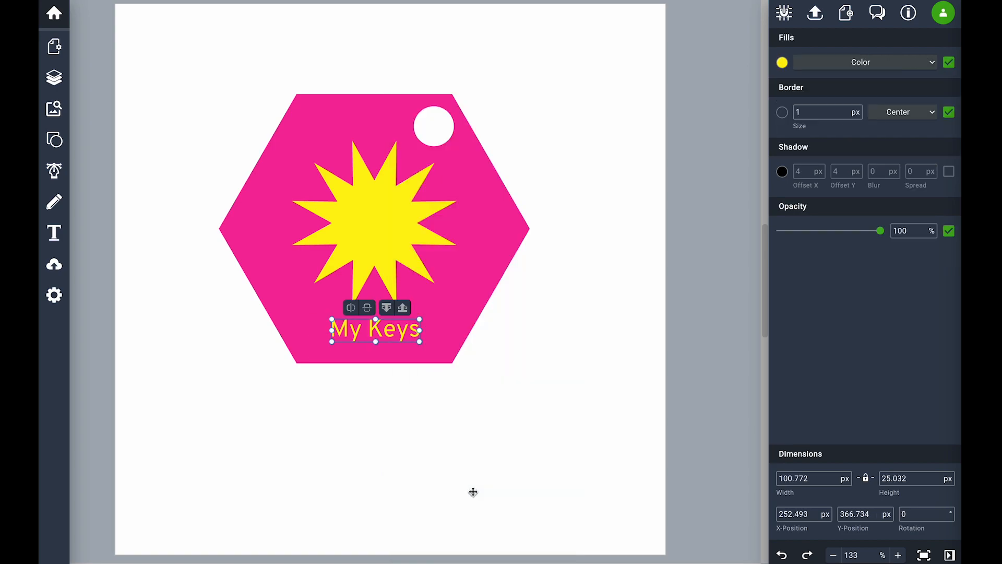
{"action": "left_click", "coordinate": [396, 415]}
Open the outlined "My Keys" letters for node editing and examine their points up close.
{"action": "double_click", "coordinate": [387, 331]}
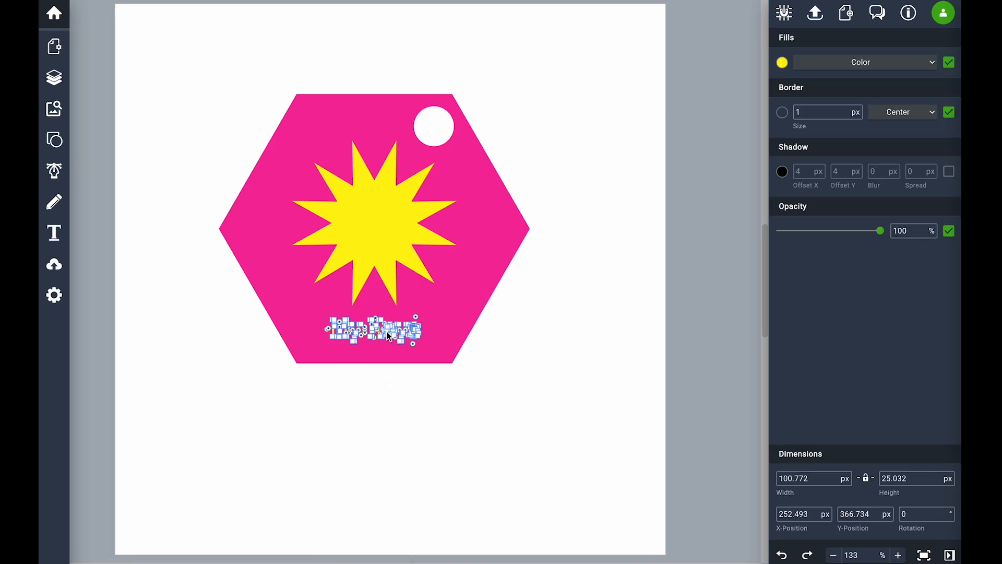
{"action": "scroll", "coordinate": [387, 331], "scroll_direction": "up", "scroll_amount": 5}
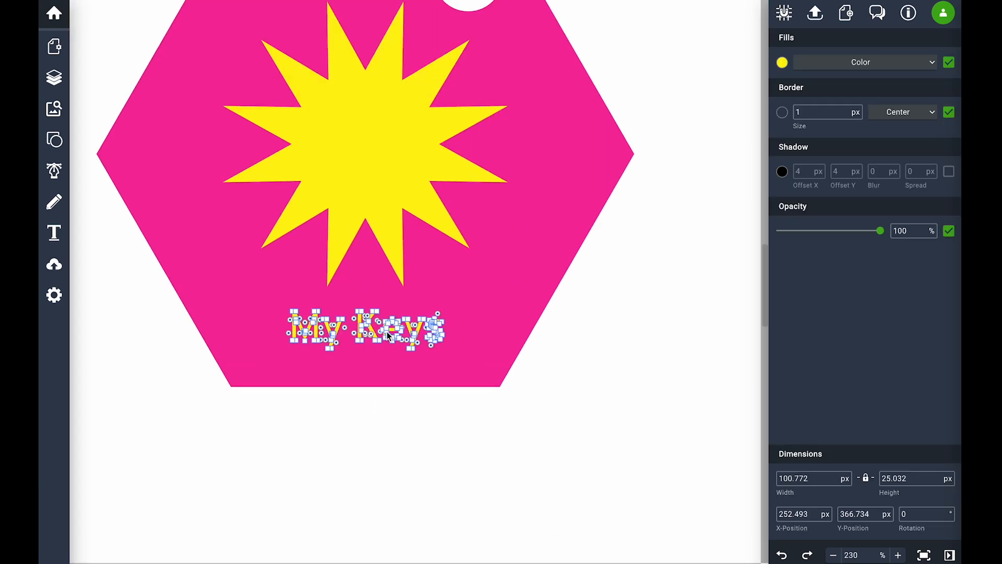
{"action": "scroll", "coordinate": [387, 331], "scroll_direction": "up", "scroll_amount": 13}
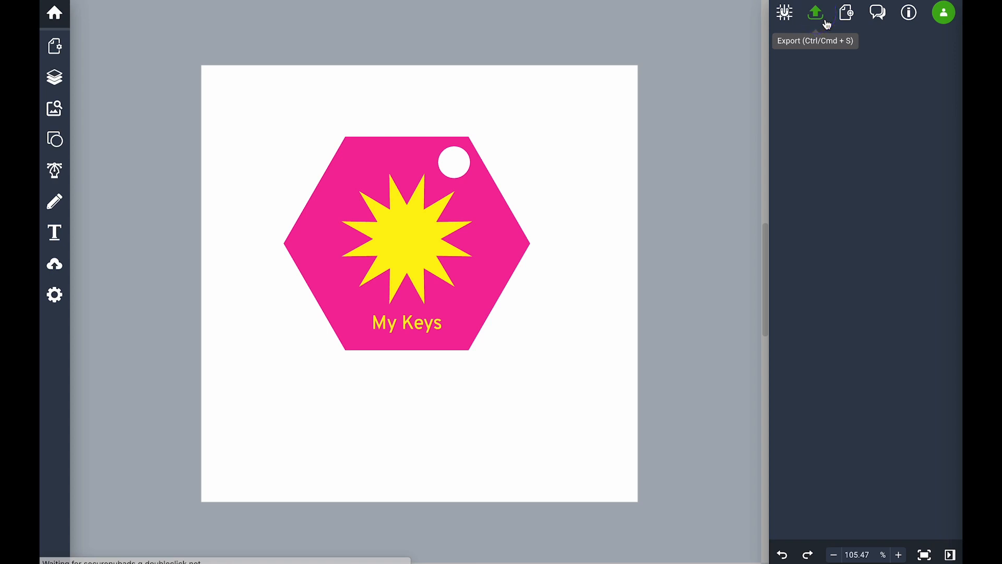
Export the page as an SVG file, download it and close the export settings.
{"action": "left_click", "coordinate": [824, 19]}
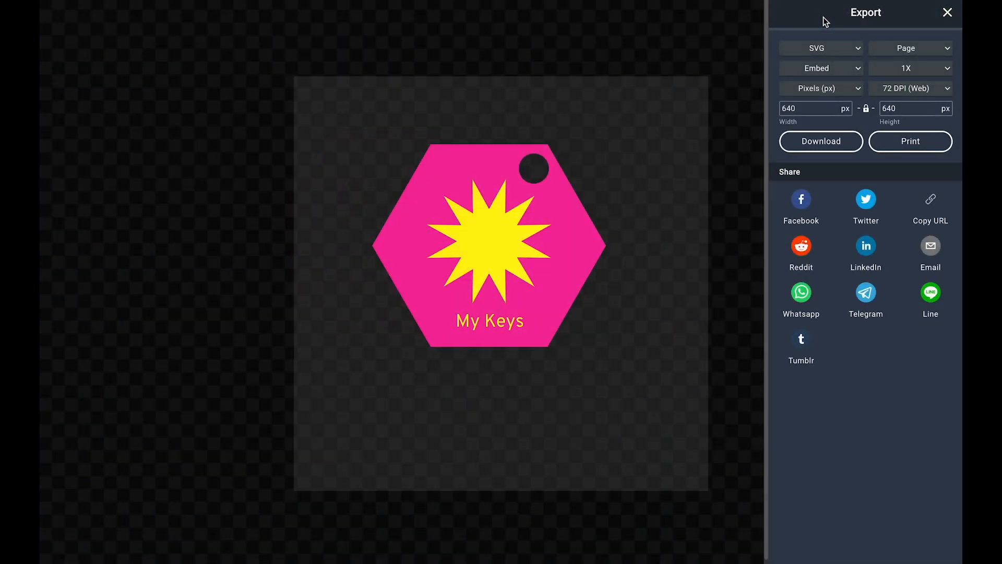
{"action": "left_click", "coordinate": [860, 49]}
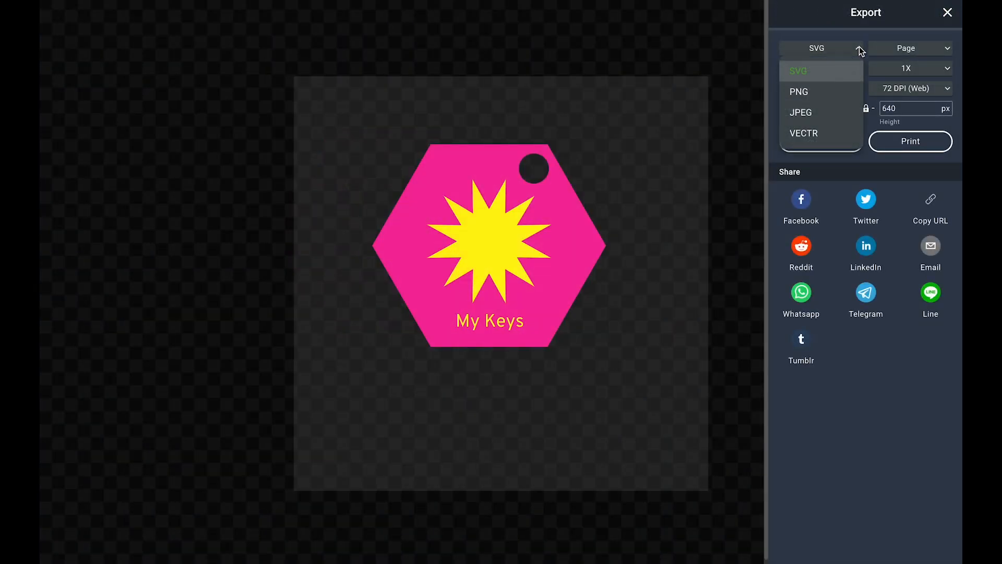
{"action": "left_click", "coordinate": [816, 78]}
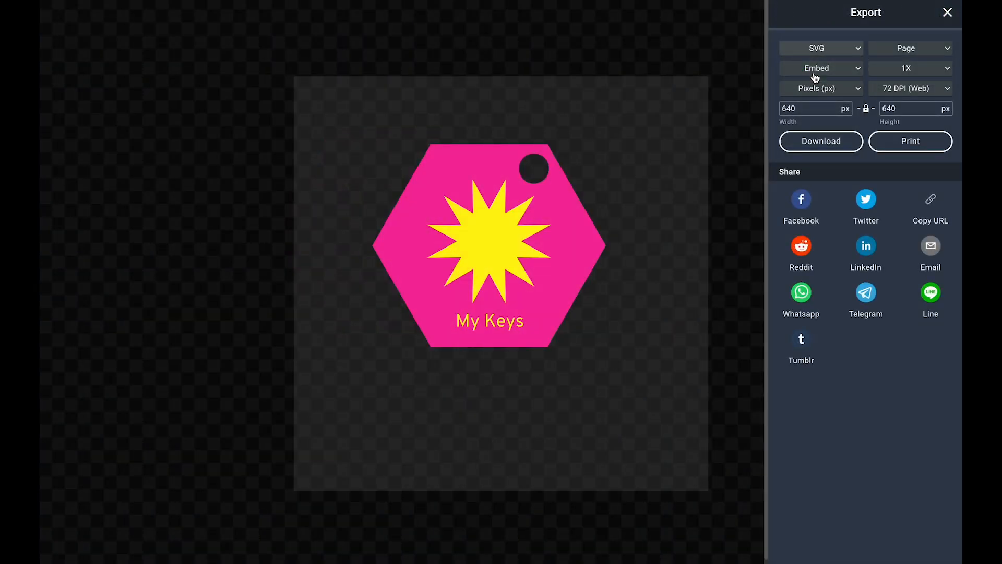
{"action": "left_click", "coordinate": [840, 143]}
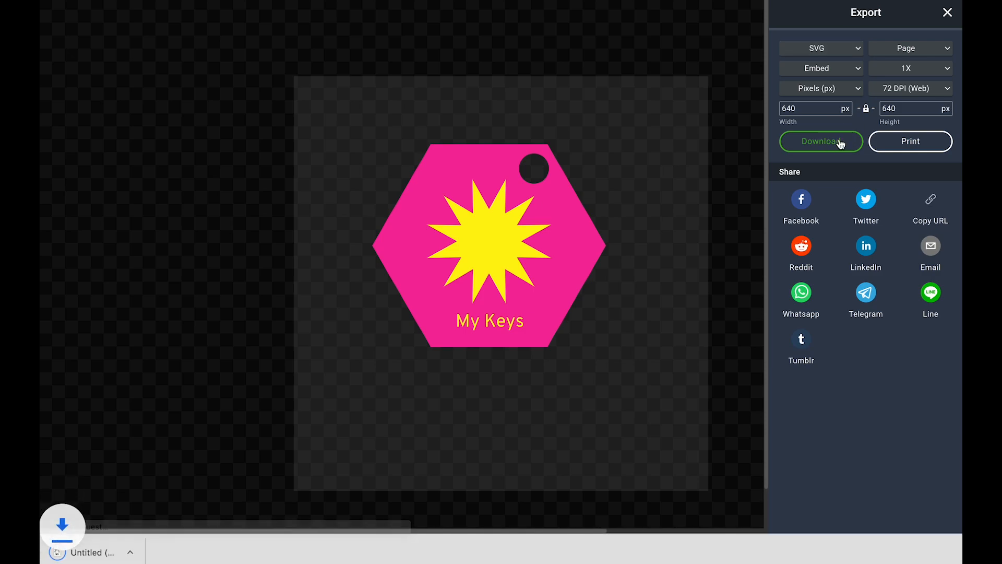
{"action": "left_click", "coordinate": [948, 13]}
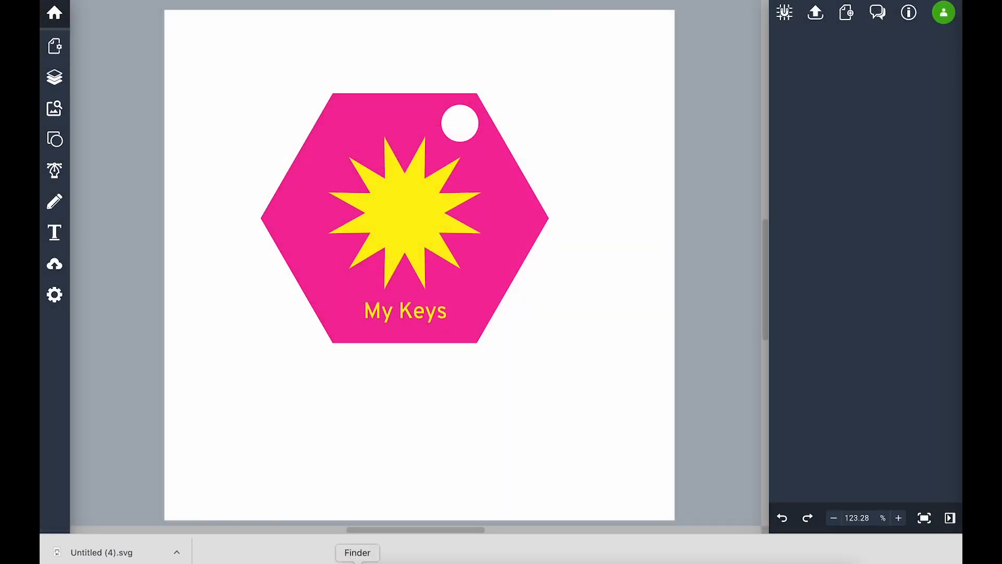
Switch to Finder and select the exported "Untitled (4).svg" in the Downloads folder.
{"action": "left_click", "coordinate": [358, 562]}
{"action": "left_click_drag", "start_coordinate": [361, 261], "coordinate": [423, 239]}
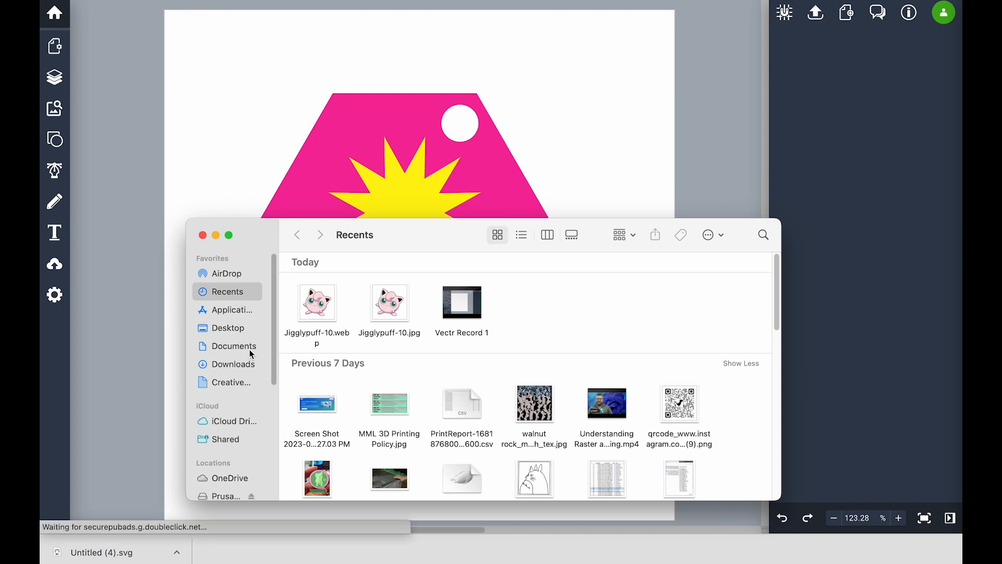
{"action": "left_click", "coordinate": [245, 365]}
{"action": "left_click", "coordinate": [338, 310]}
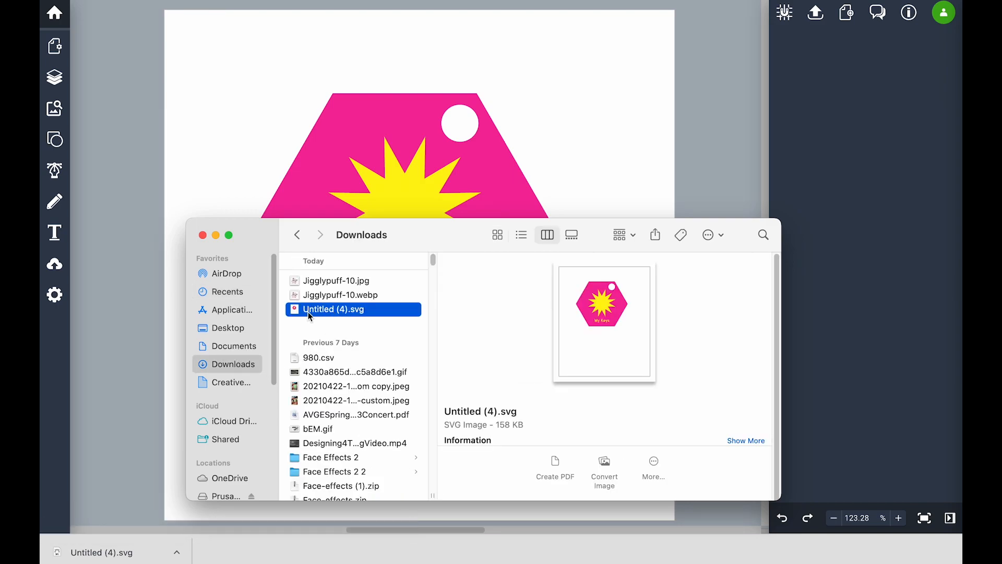